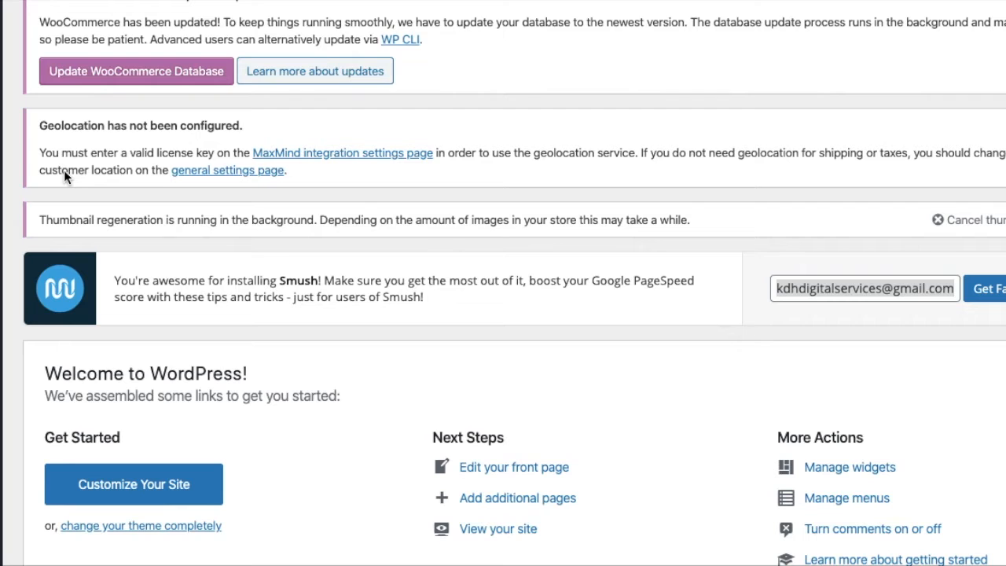
# - Open the page for adding new plugins to the WordPress site
pyautogui.click(21, 369)
pyautogui.moveTo(1, 318)
pyautogui.scroll(-1, 2, 318)
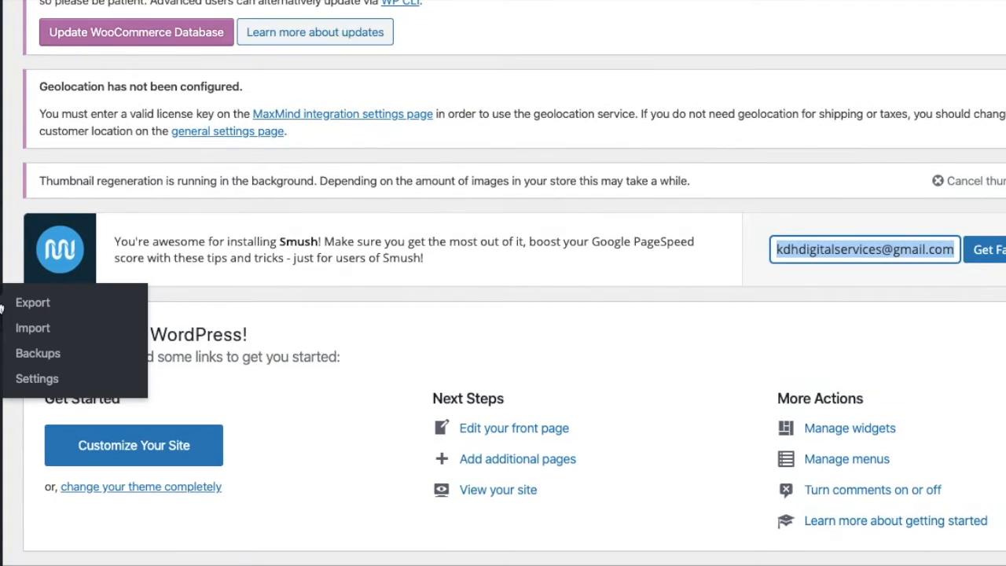
pyautogui.moveTo(2, 165)
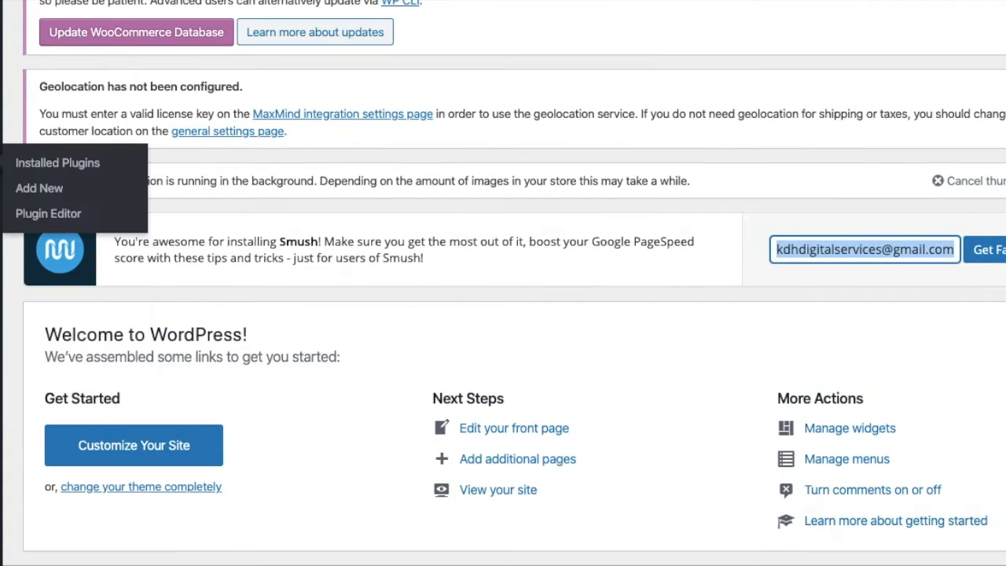
pyautogui.click(40, 195)
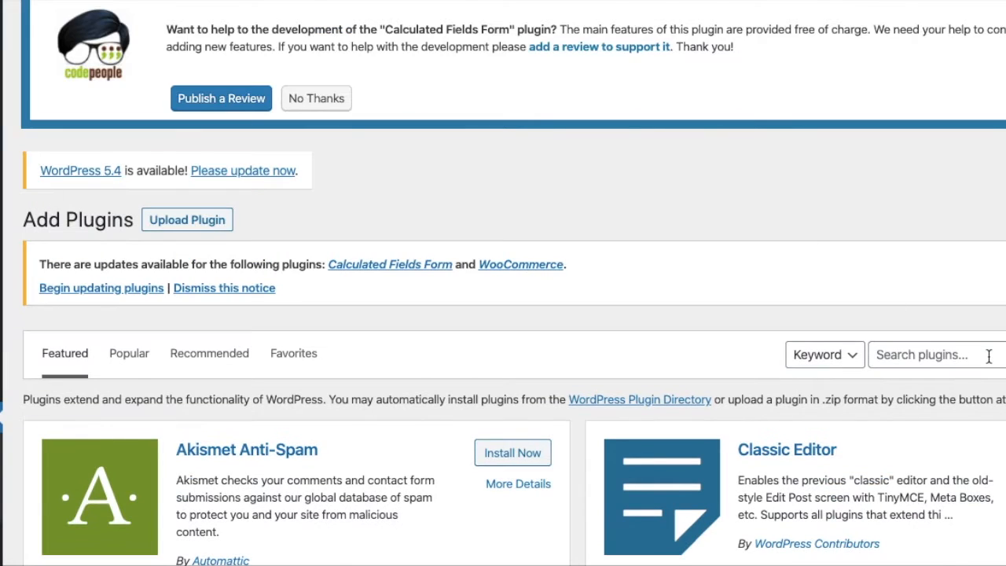
# - Search the plugin directory for "popup", and install and activate Popup Maker – Popup Forms, Opt-ins & More
pyautogui.click(988, 355)
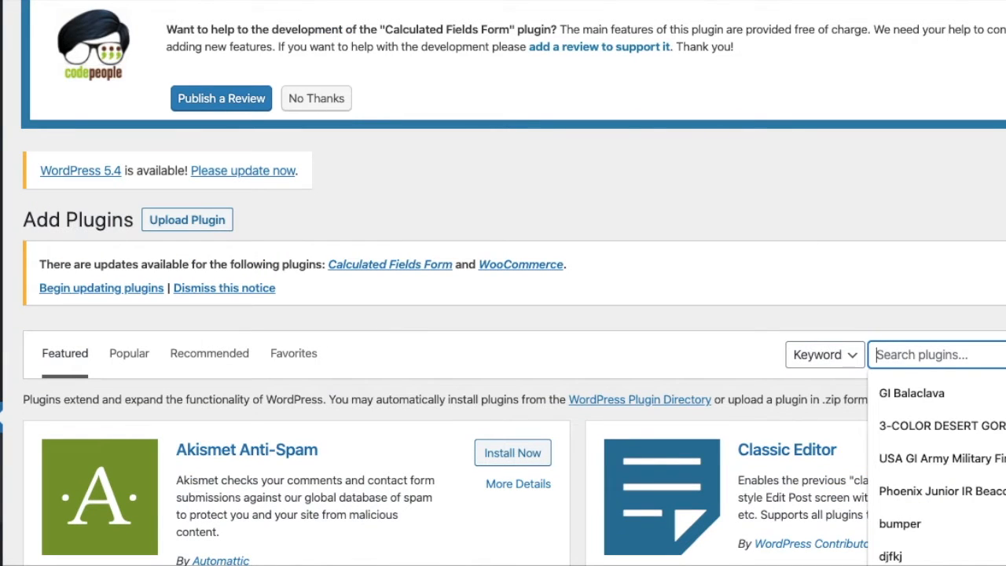
pyautogui.write('popup')
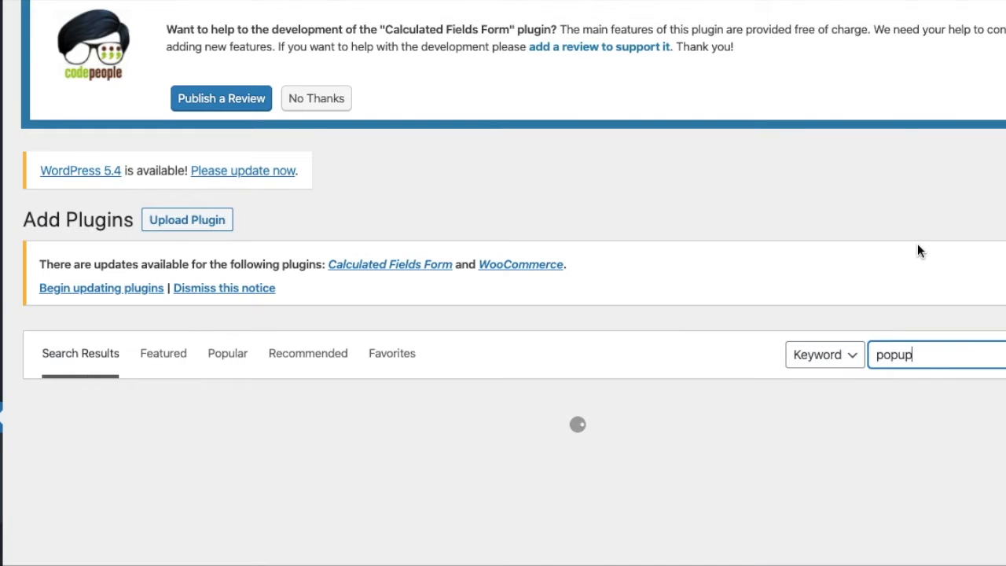
pyautogui.scroll(-2, 917, 250)
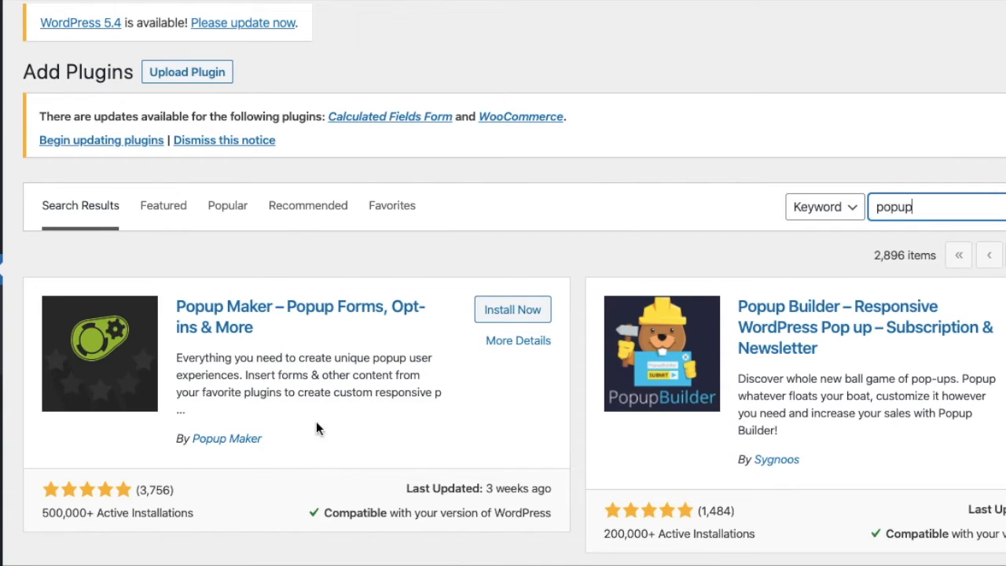
pyautogui.click(529, 312)
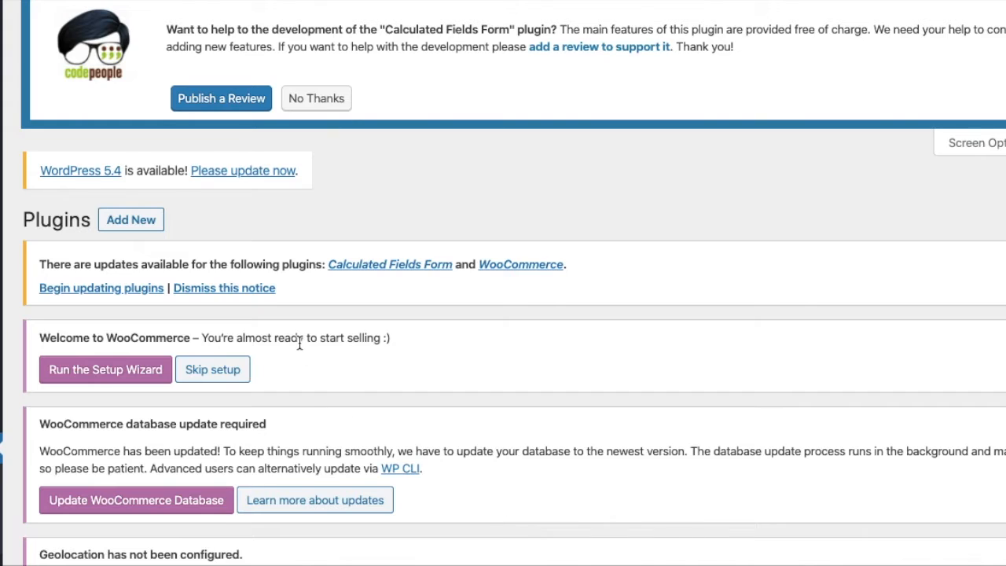
# - Open the Light Box theme for editing from Popup Maker's list of popup themes
pyautogui.scroll(-1, 299, 343)
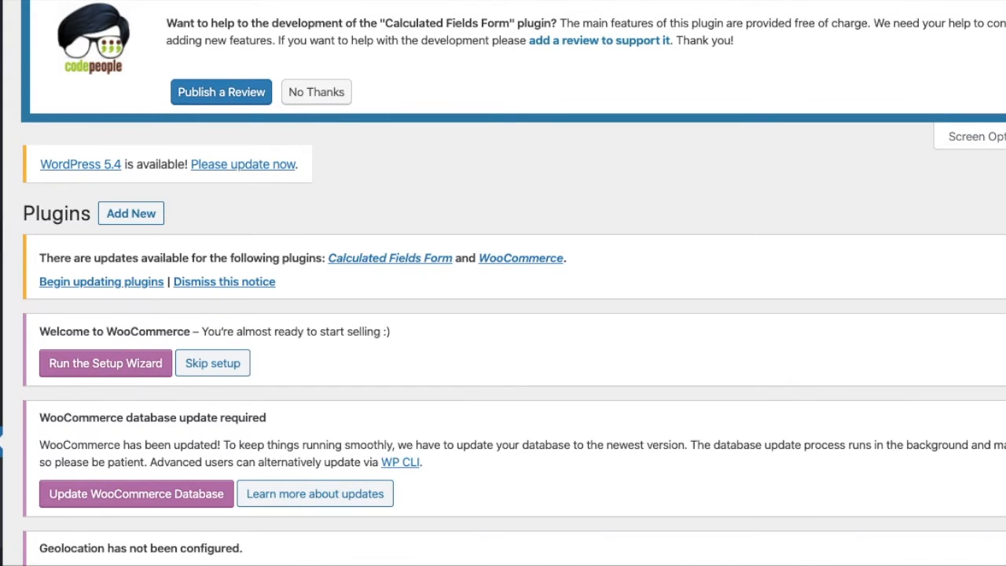
pyautogui.moveTo(5, 237)
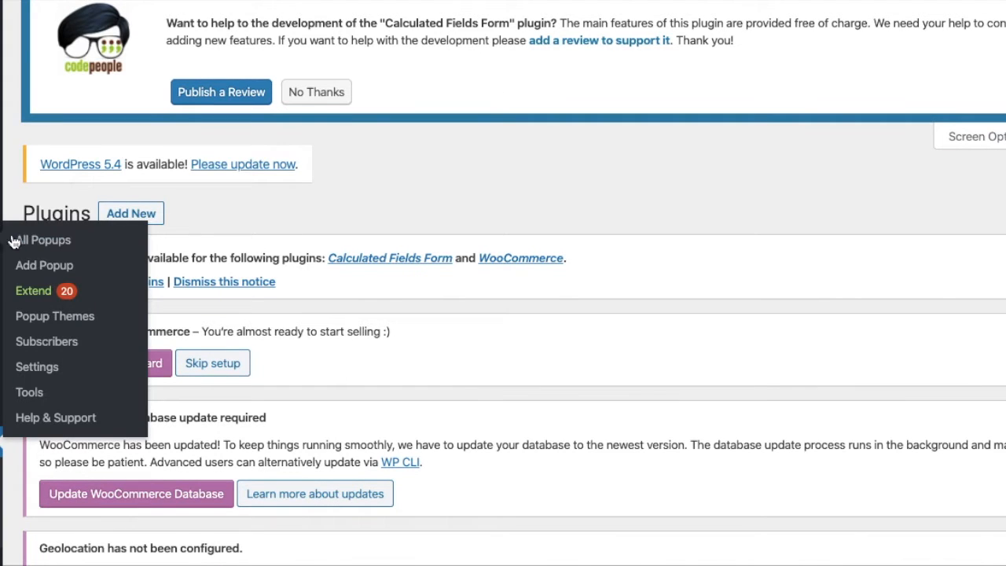
pyautogui.click(50, 319)
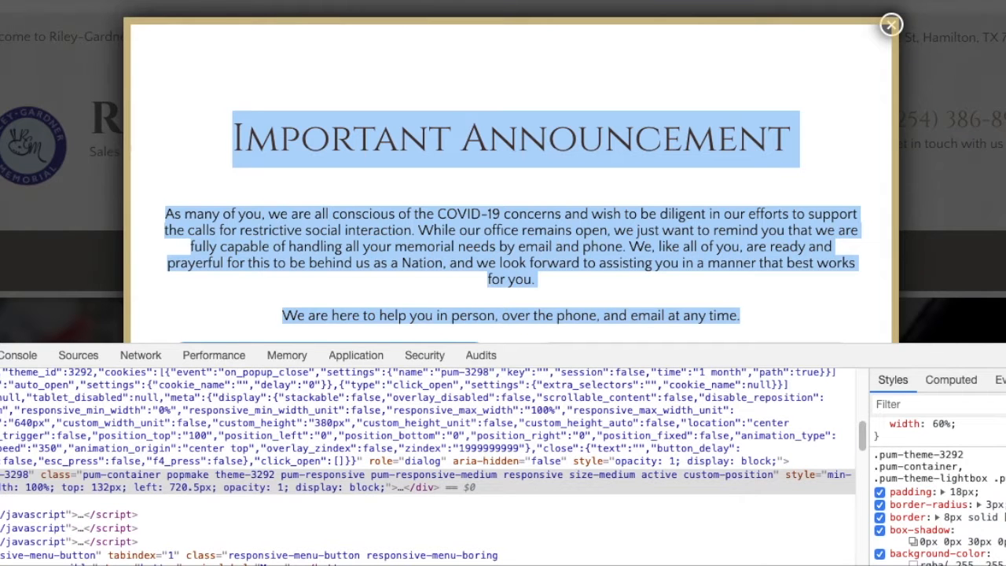
pyautogui.click(998, 517)
pyautogui.click(998, 517)
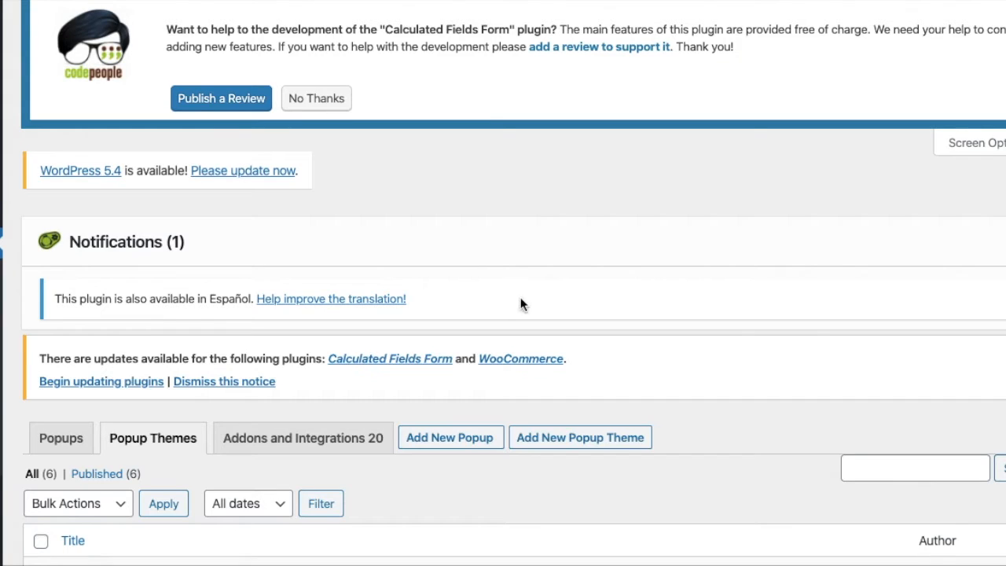
pyautogui.scroll(-3, 522, 308)
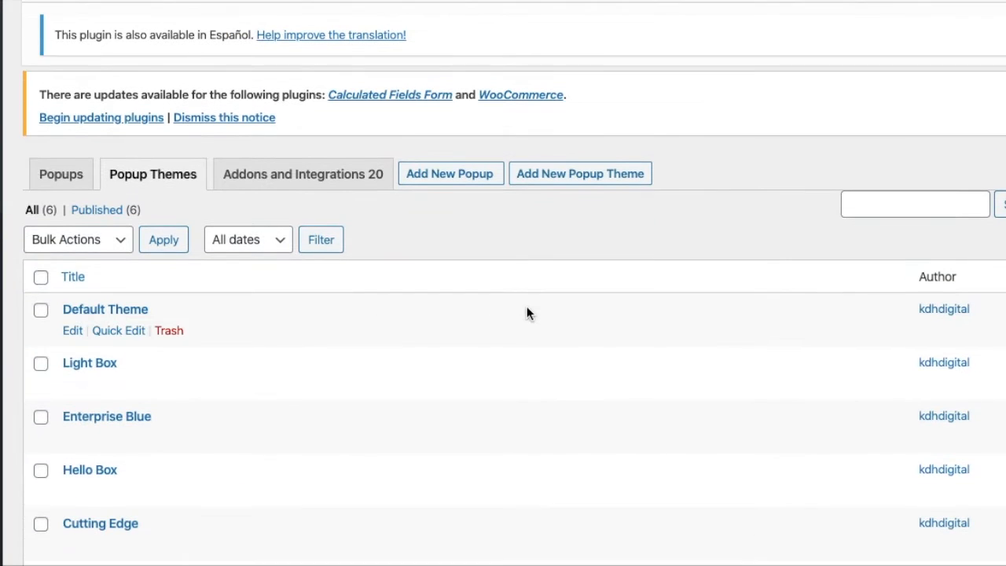
pyautogui.click(100, 366)
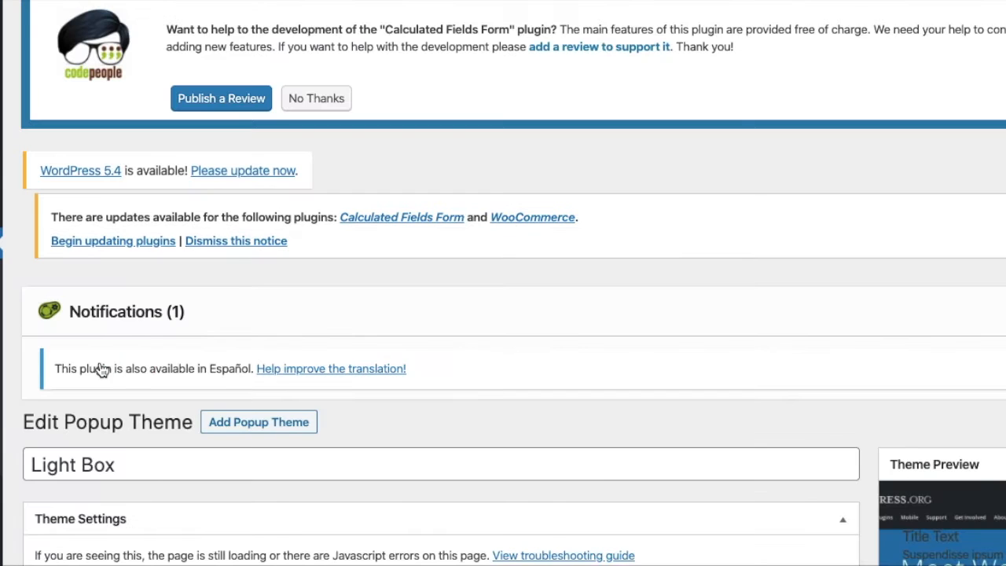
# - Look through the Light Box theme's Overlay, Container, Title, Content and Close settings
pyautogui.scroll(-4, 615, 344)
pyautogui.scroll(-1, 615, 344)
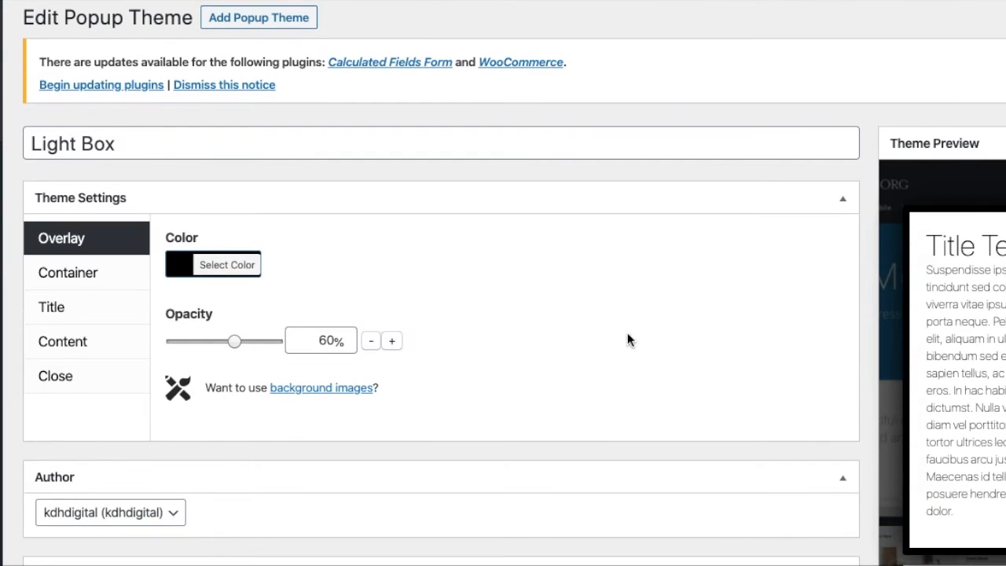
pyautogui.click(85, 275)
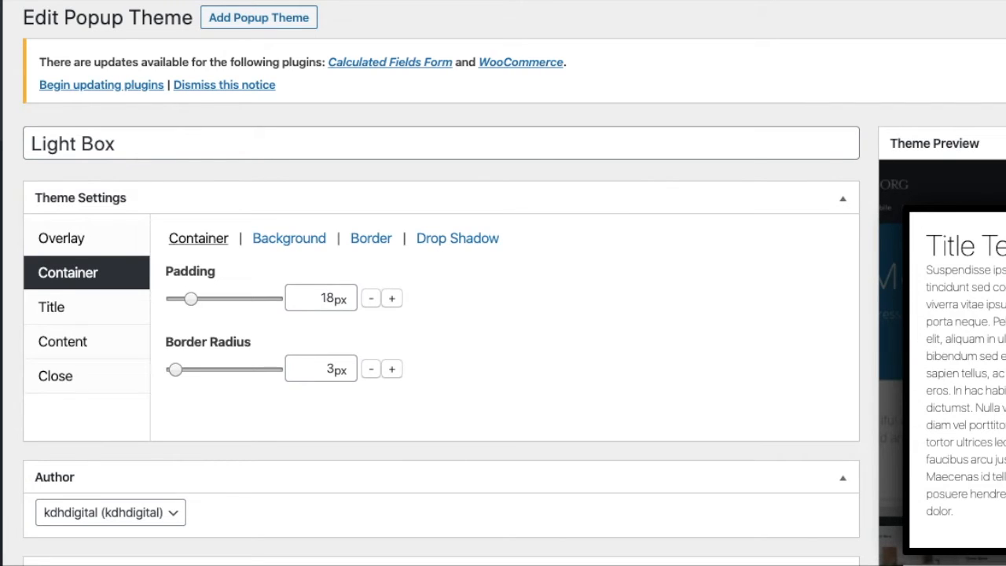
pyautogui.scroll(-1, 625, 330)
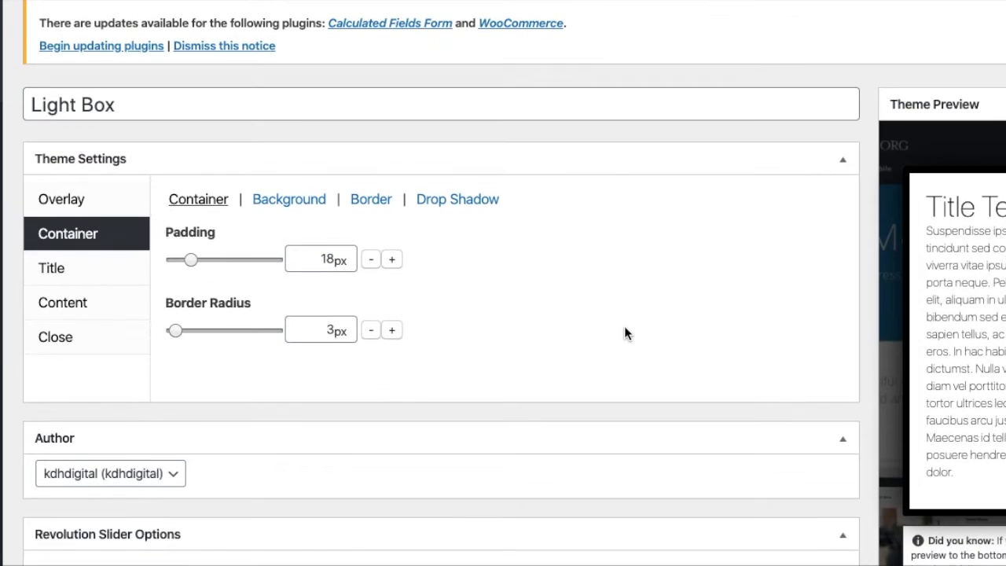
pyautogui.click(63, 199)
pyautogui.click(59, 242)
pyautogui.click(63, 271)
pyautogui.click(60, 303)
pyautogui.click(63, 338)
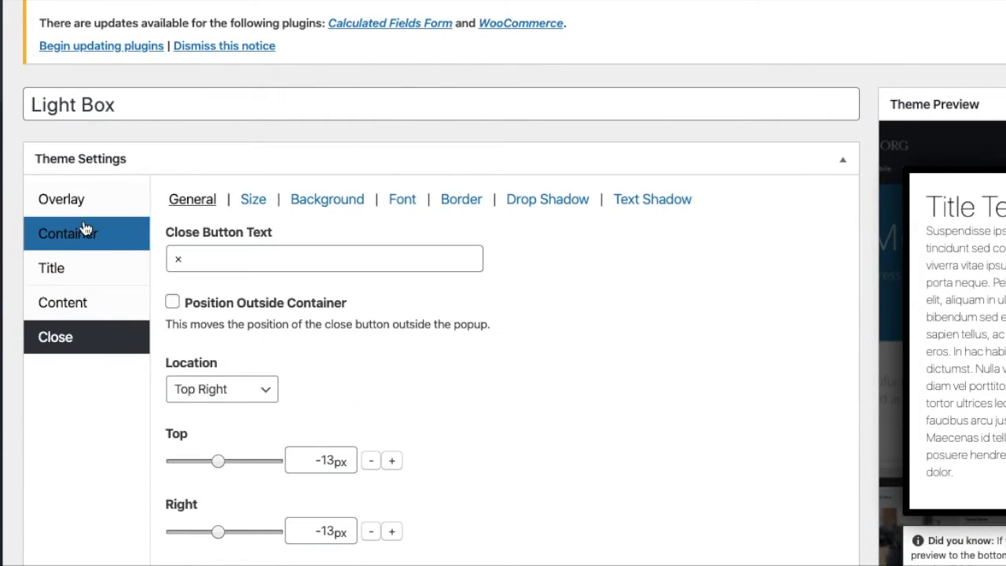
pyautogui.click(85, 204)
pyautogui.scroll(3, 10, 307)
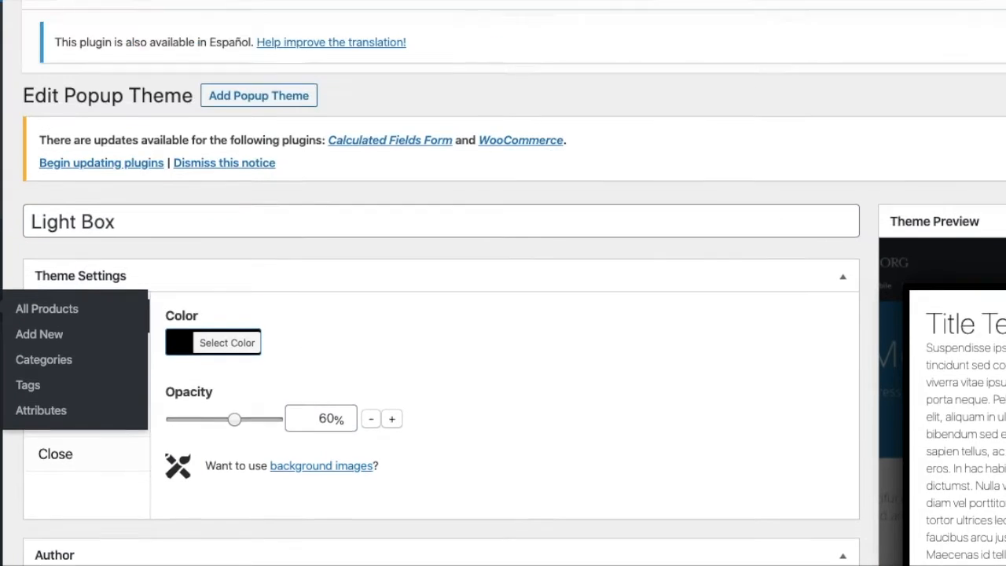
pyautogui.scroll(2, 9, 307)
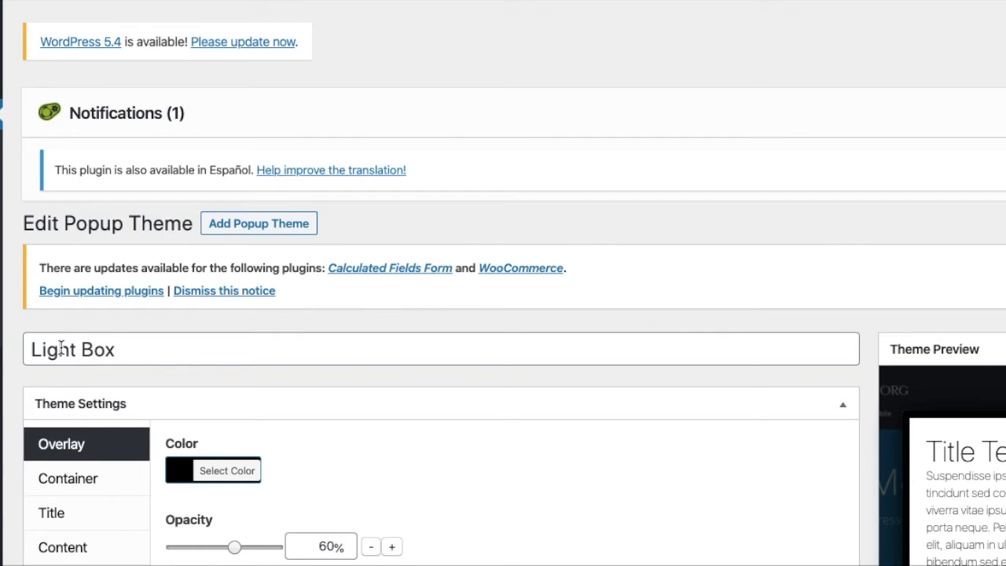
# - Set the border color of the Light Box theme's container to #6b6863
pyautogui.scroll(-3, 60, 349)
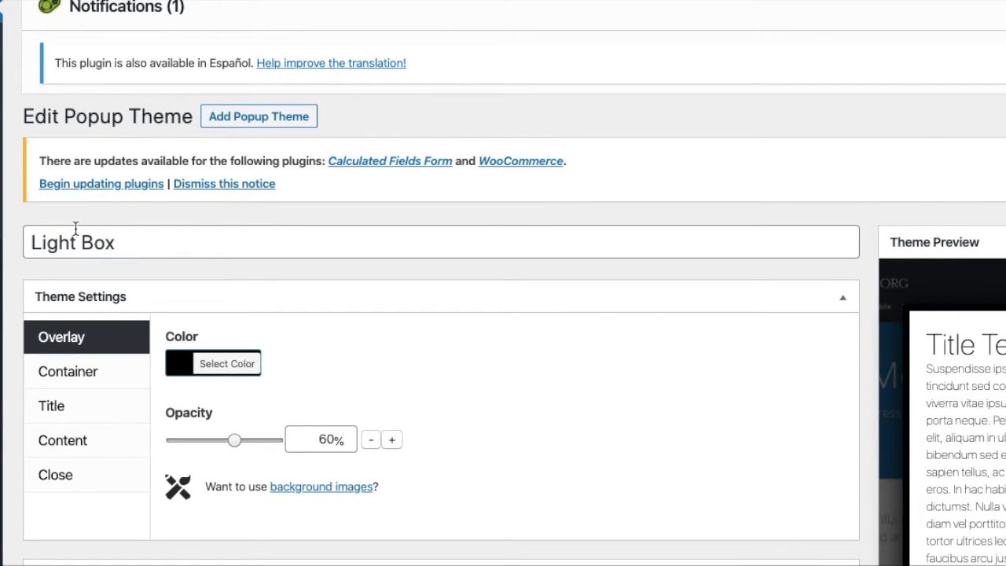
pyautogui.scroll(-4, 566, 382)
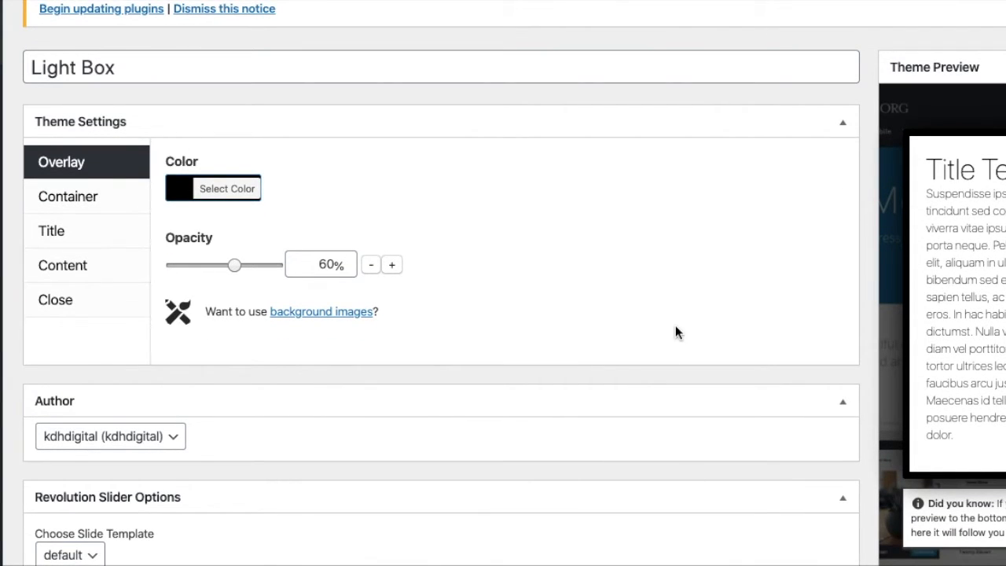
pyautogui.click(80, 208)
pyautogui.click(359, 173)
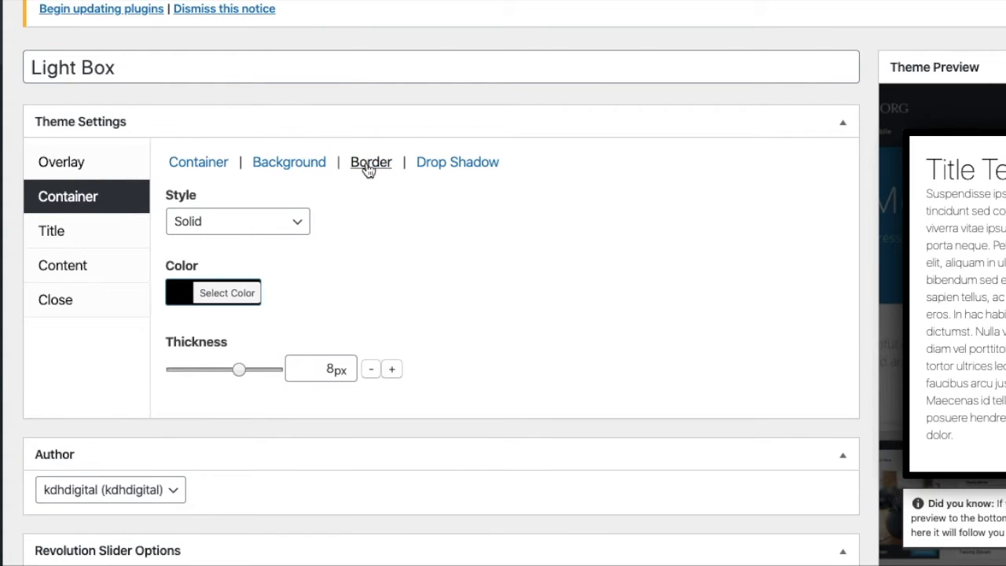
pyautogui.click(215, 293)
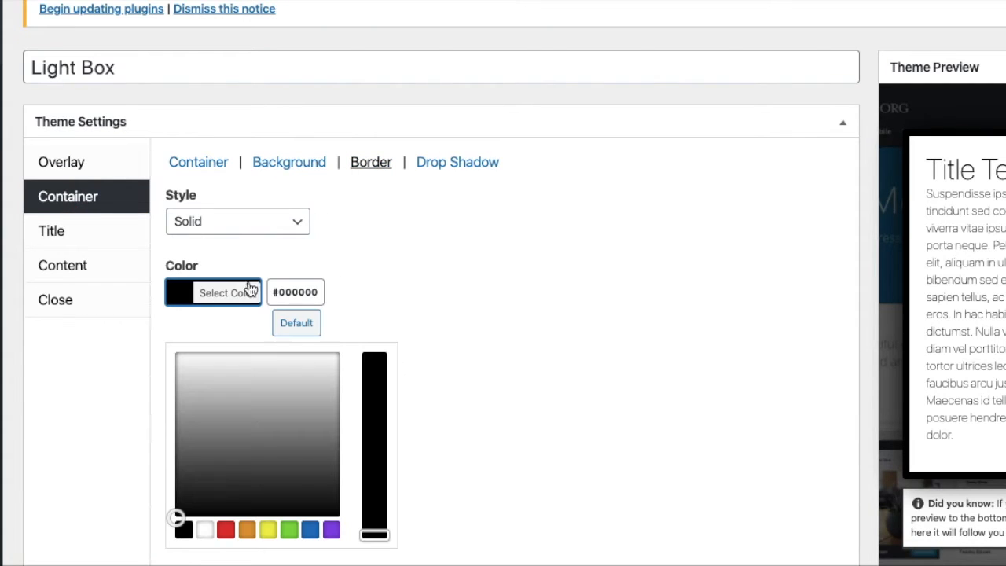
pyautogui.doubleClick(307, 292)
pyautogui.write('6b6443')
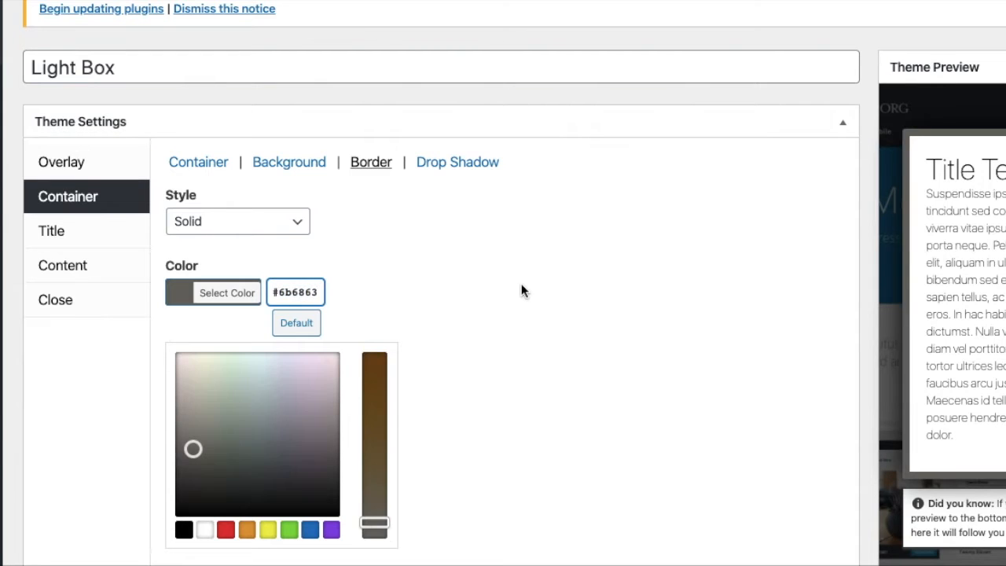
pyautogui.click(522, 283)
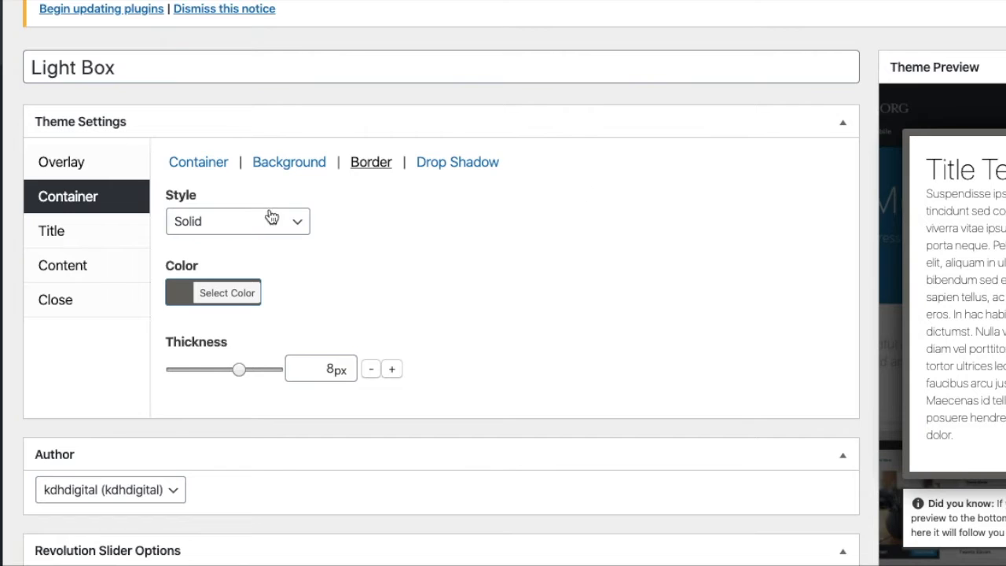
# - Set the background color of the Light Box theme's close button to #6b6863
pyautogui.click(92, 265)
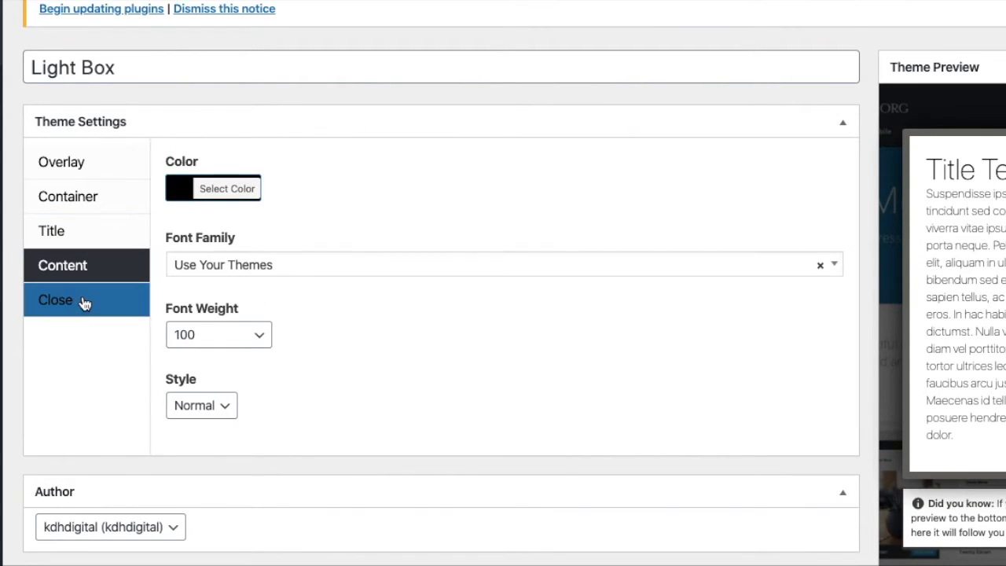
pyautogui.click(83, 299)
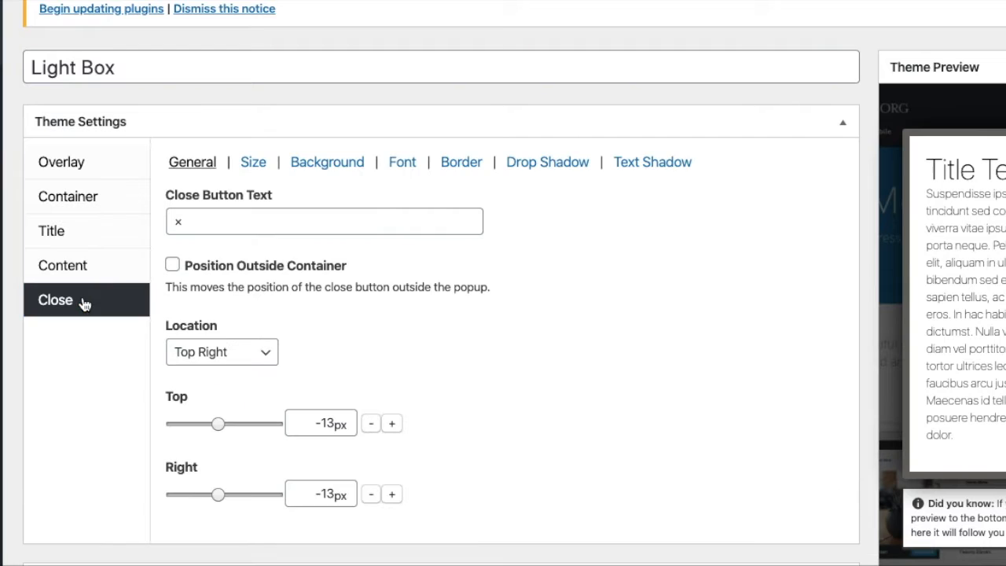
pyautogui.click(351, 163)
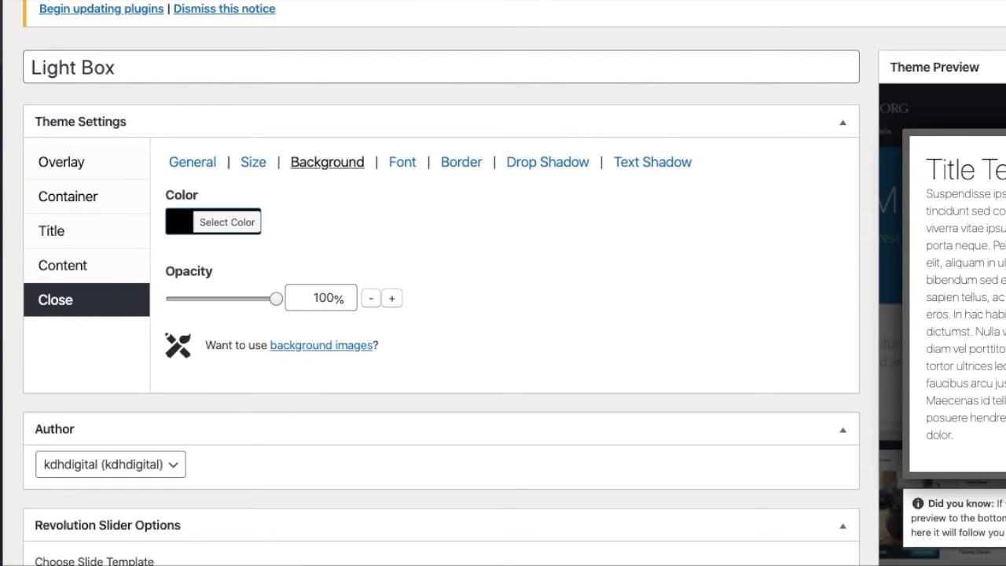
pyautogui.click(175, 229)
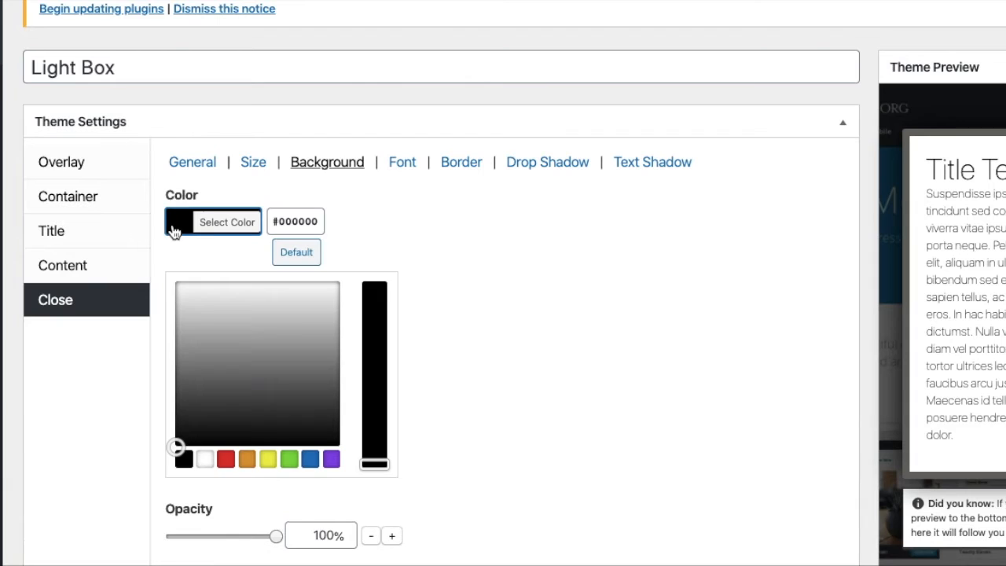
pyautogui.doubleClick(294, 225)
pyautogui.write('6b6863')
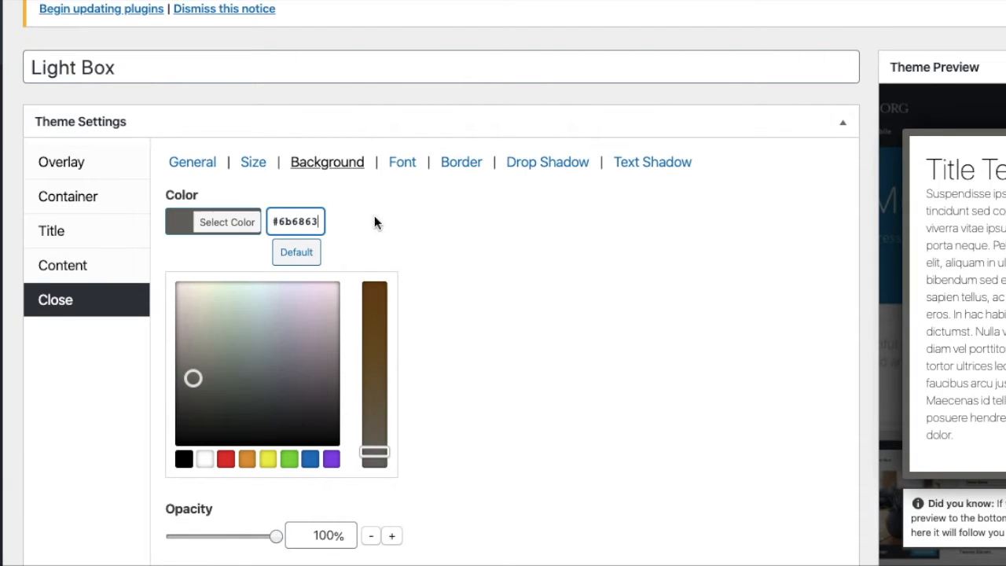
pyautogui.click(527, 221)
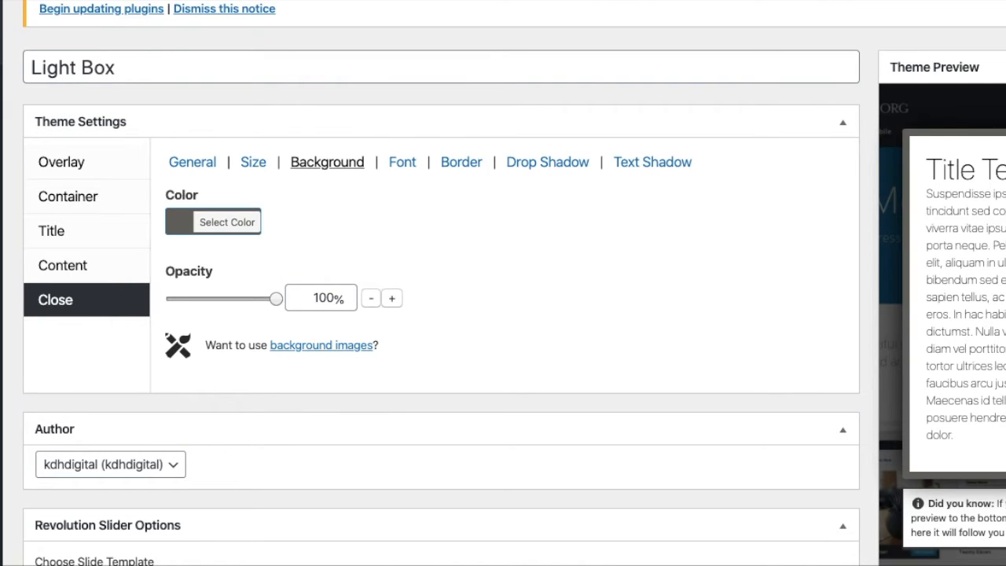
# - Save the changes to the Light Box theme and start adding a new popup
pyautogui.scroll(-3, 981, 249)
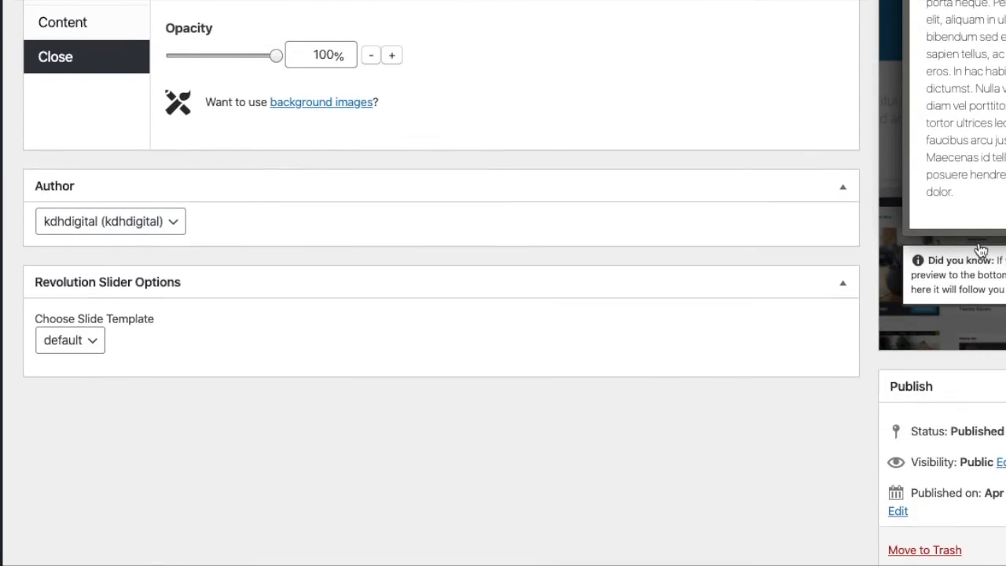
pyautogui.scroll(-1, 980, 250)
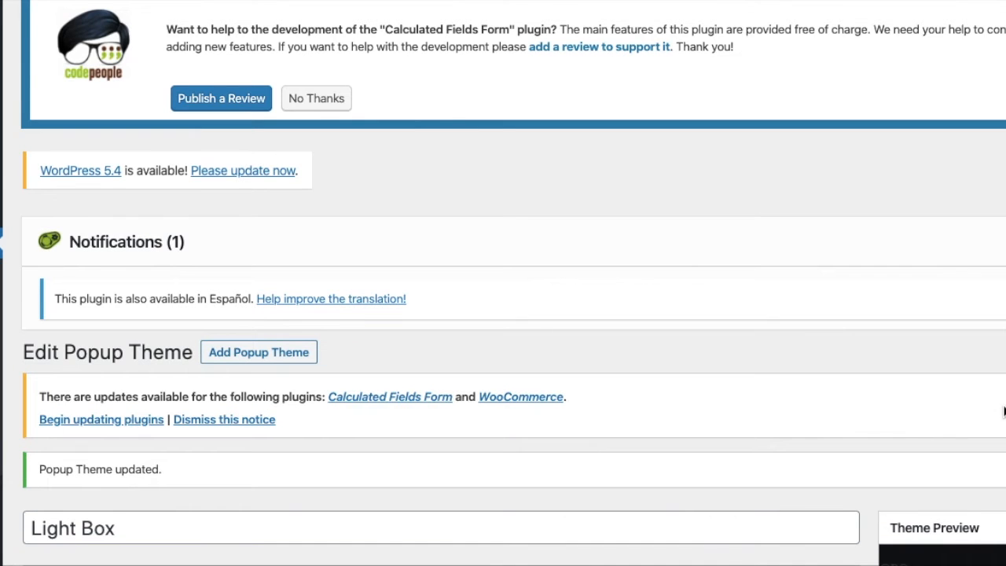
pyautogui.scroll(-10, 1004, 411)
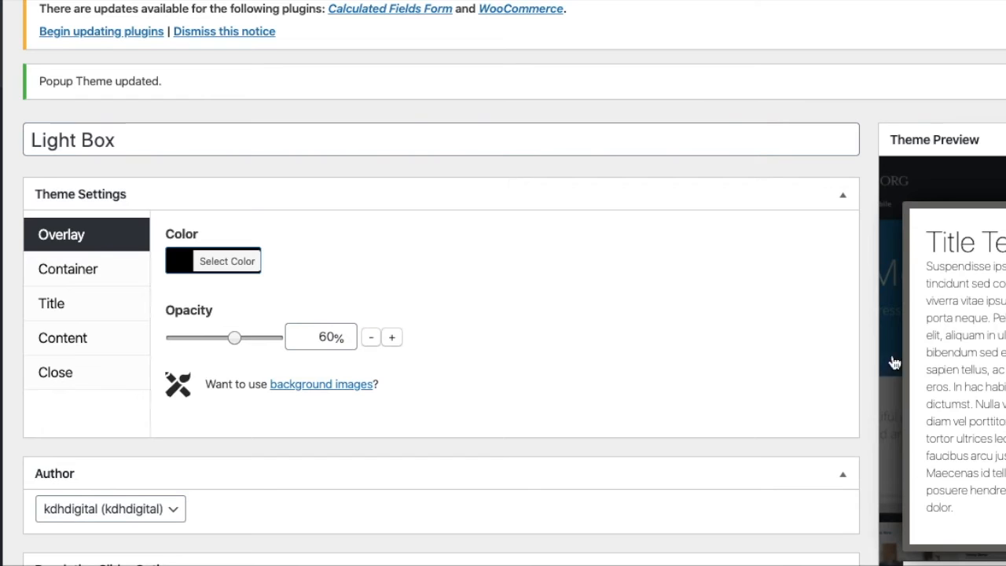
pyautogui.scroll(4, 562, 211)
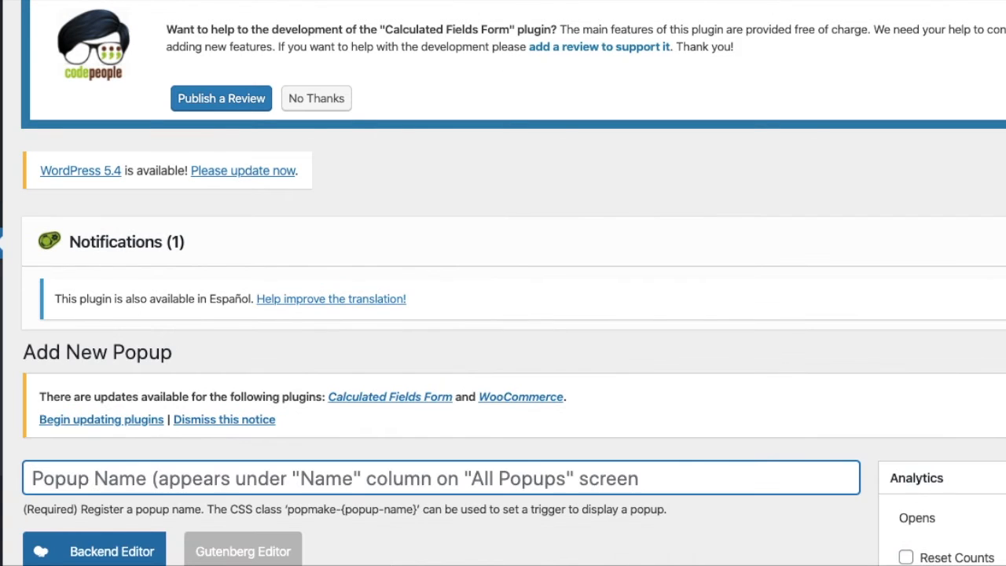
# - Name the new popup "Important Announcement"
pyautogui.scroll(-4, 197, 322)
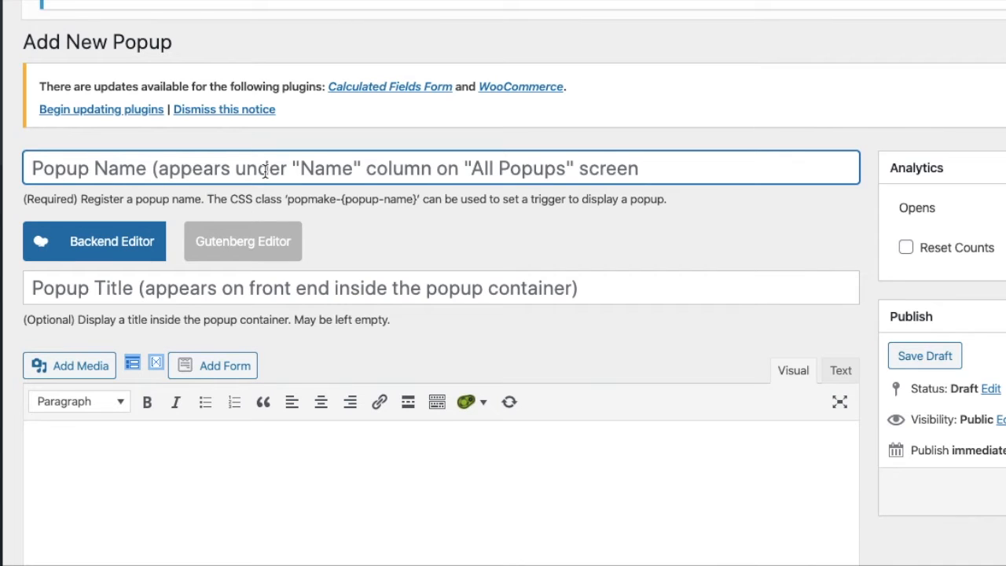
pyautogui.write('Imp')
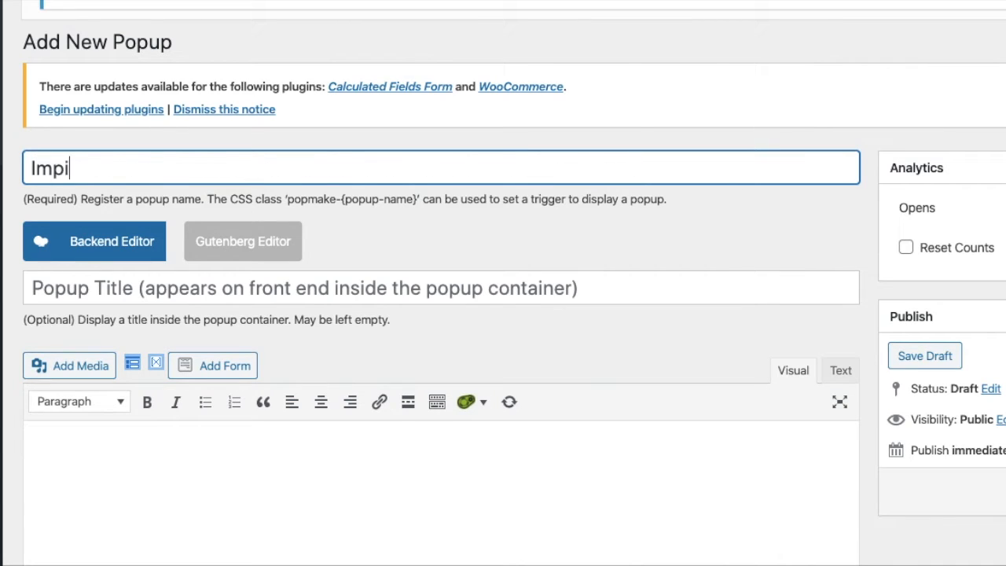
pyautogui.write('ortant ')
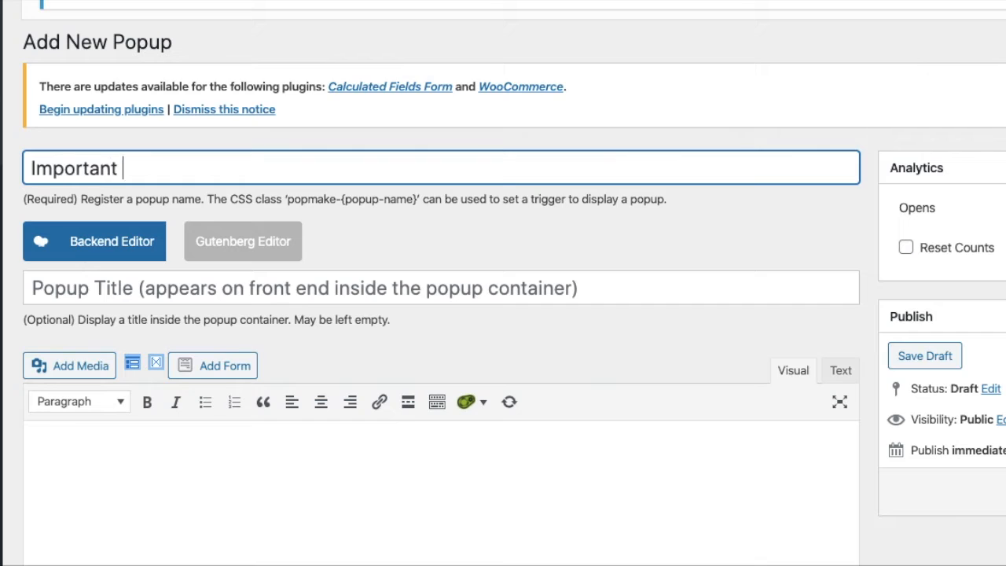
pyautogui.write('Announca')
pyautogui.write('me')
pyautogui.press('BackSpace')
pyautogui.press('BackSpace')
pyautogui.press('BackSpace')
pyautogui.write('e')
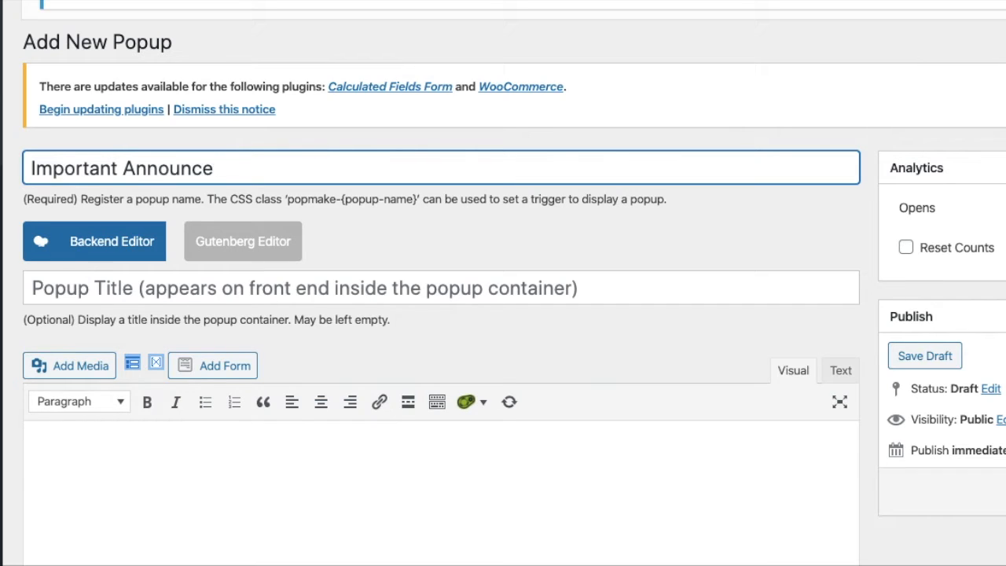
pyautogui.write('ment')
# - Switch the popup to the WPBakery backend editor and add a Text Block element
pyautogui.scroll(-2, 426, 252)
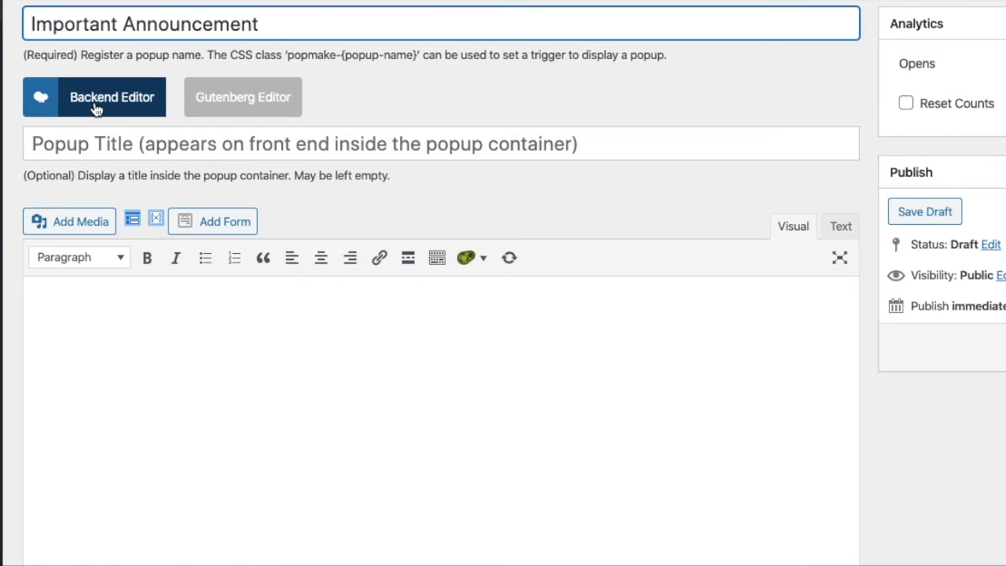
pyautogui.click(96, 109)
pyautogui.scroll(-2, 220, 314)
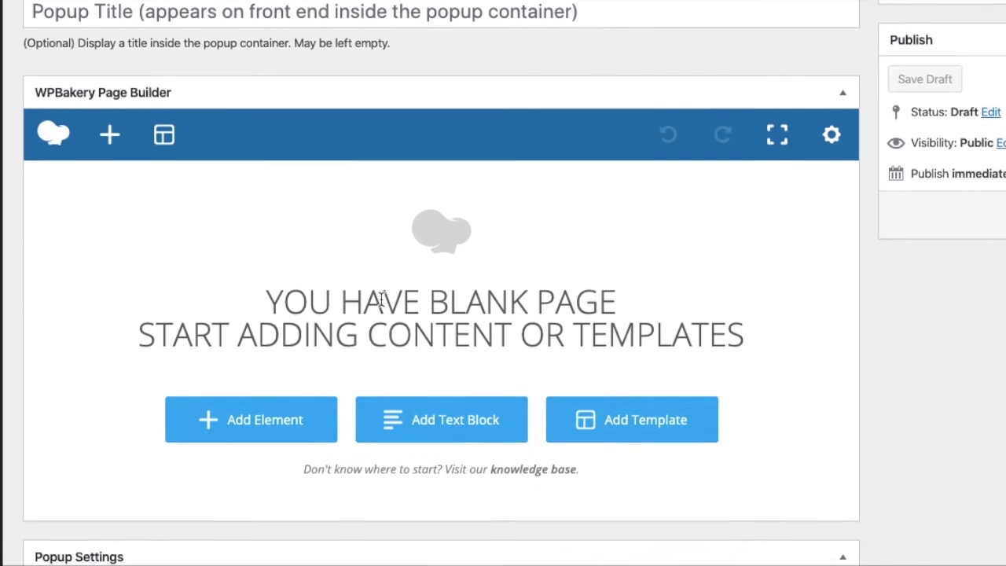
pyautogui.click(225, 416)
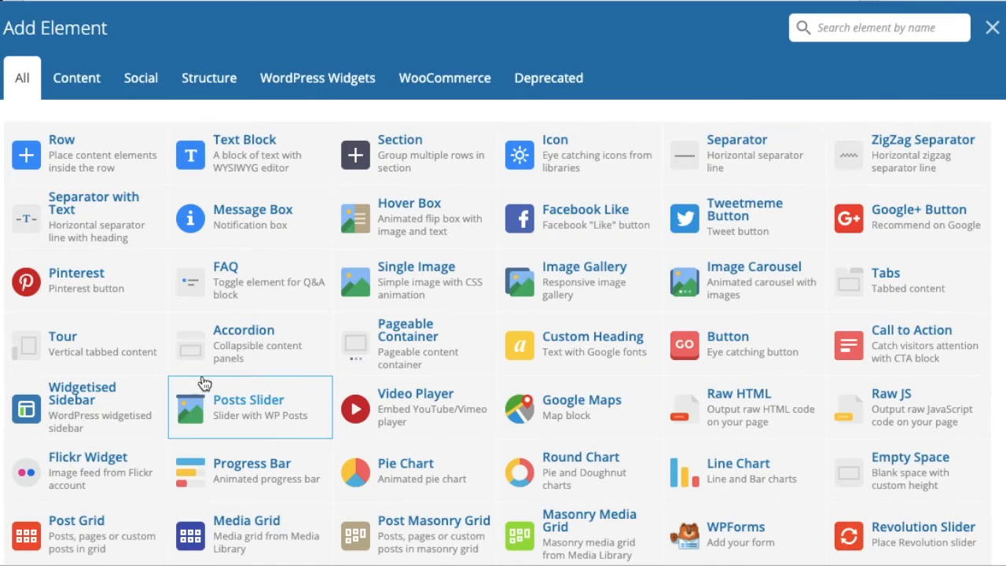
pyautogui.click(244, 144)
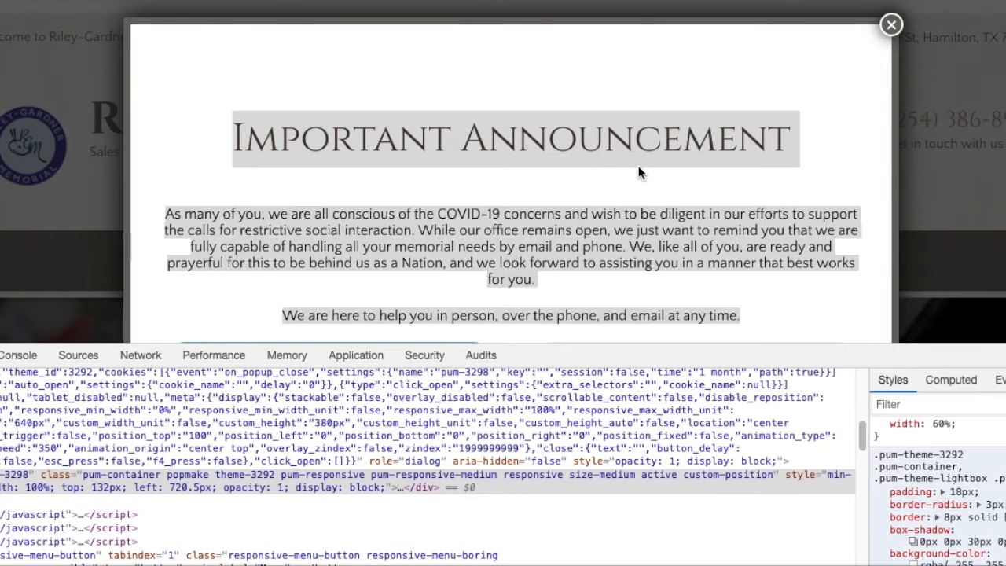
# - Copy the Important Announcement heading and both paragraphs below it from the existing popup on the live site
pyautogui.doubleClick(611, 150)
pyautogui.tripleClick(610, 150)
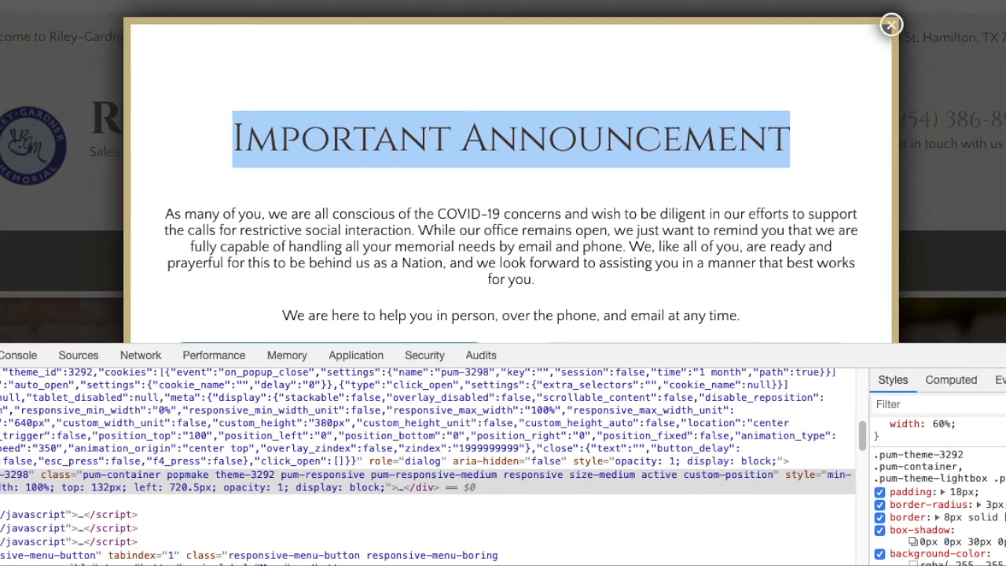
pyautogui.click(967, 516)
pyautogui.press('super+v')
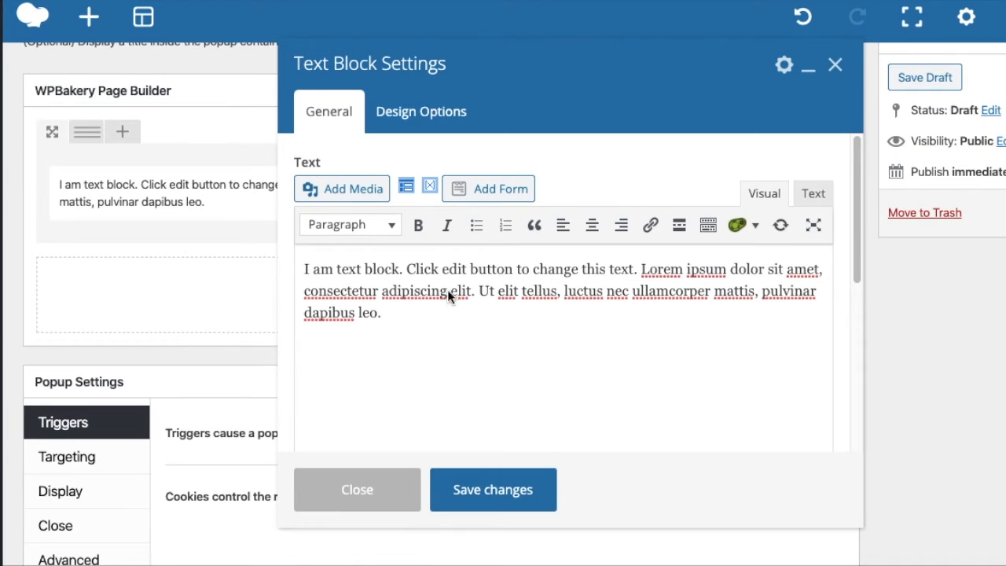
pyautogui.click(470, 339)
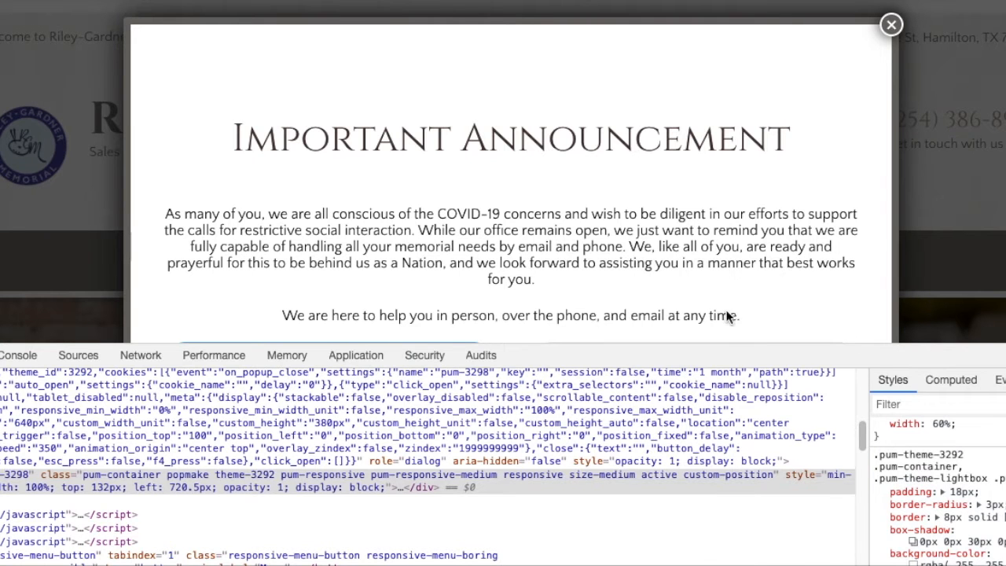
pyautogui.rightClick(757, 312)
pyautogui.click(226, 132)
pyautogui.moveTo(226, 132); pyautogui.dragTo(755, 306)
pyautogui.hotkey('ctrl', 'c')
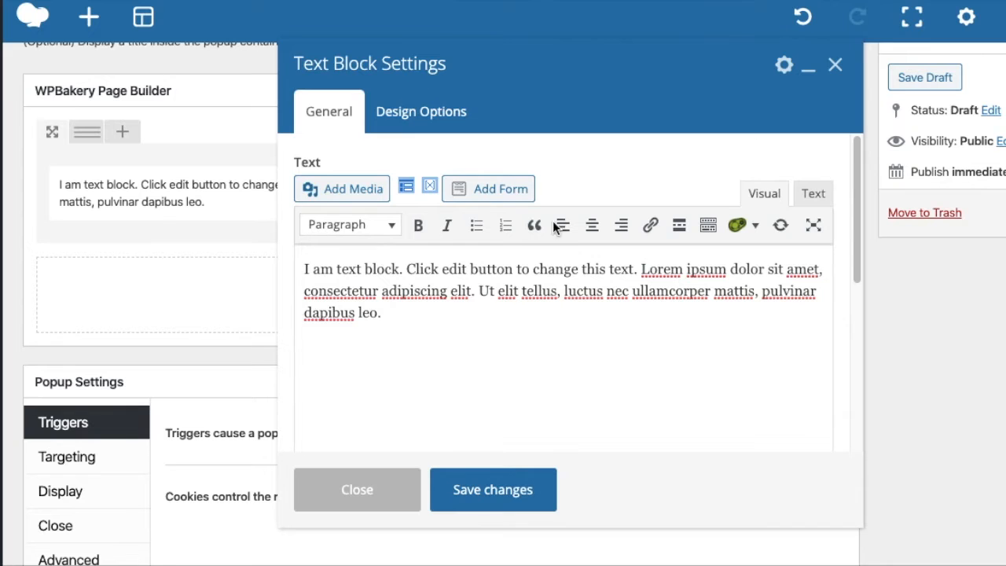
# - Replace all placeholder text in the text block with the copied announcement
pyautogui.click(474, 335)
pyautogui.hotkey('ctrl', 'a')
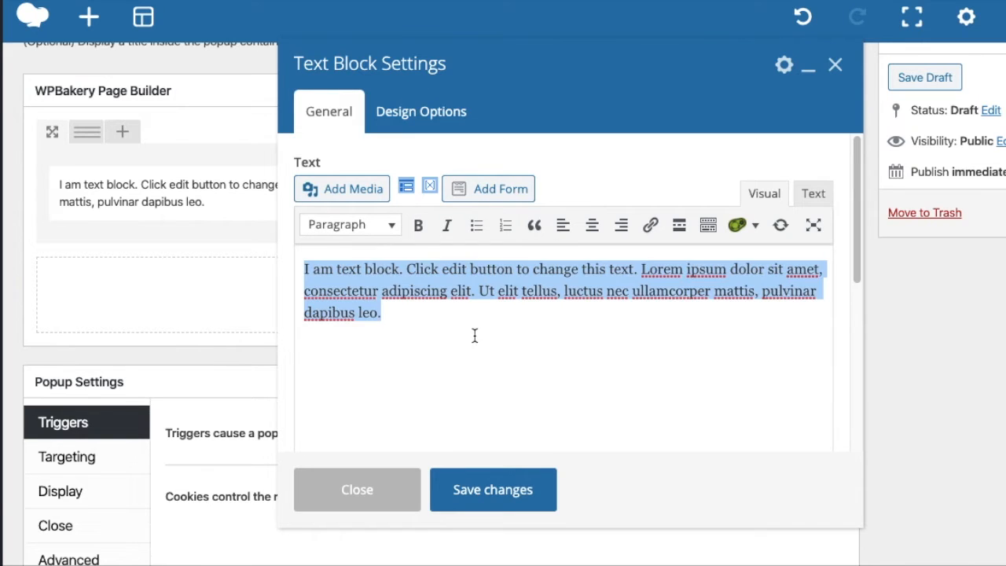
pyautogui.hotkey('ctrl', 'v')
# - Center all the announcement text and save the text block
pyautogui.hotkey('ctrl', 'a')
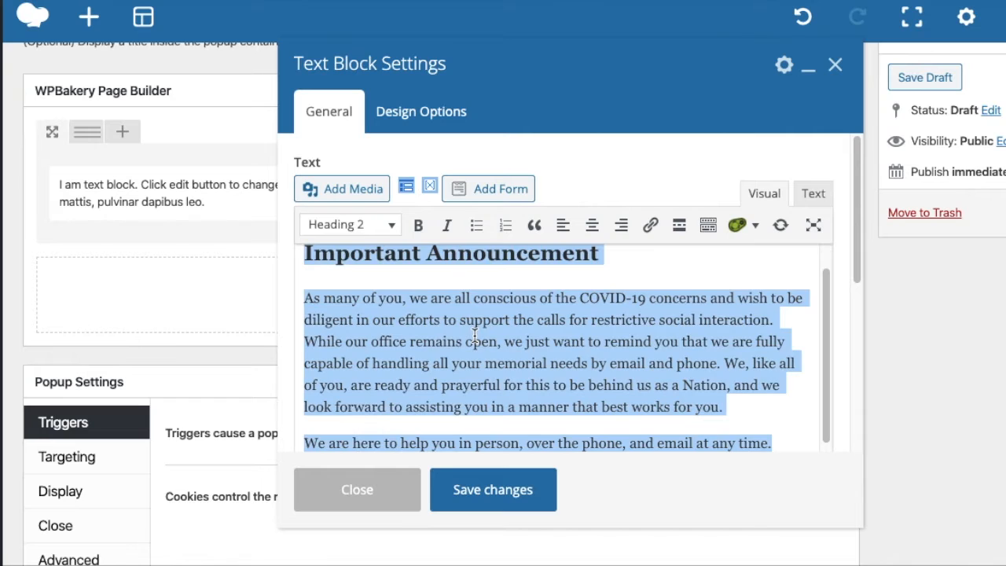
pyautogui.click(601, 239)
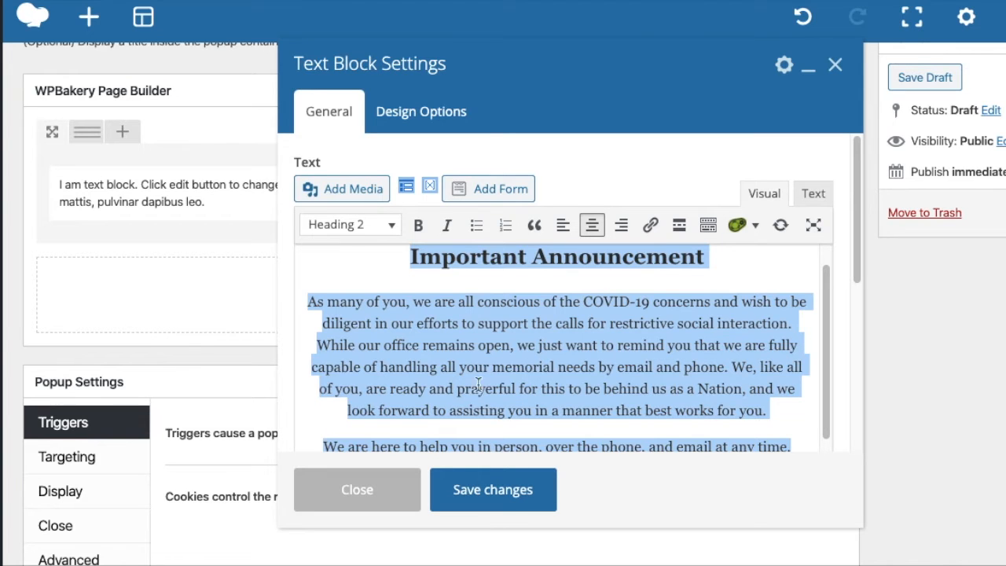
pyautogui.click(520, 504)
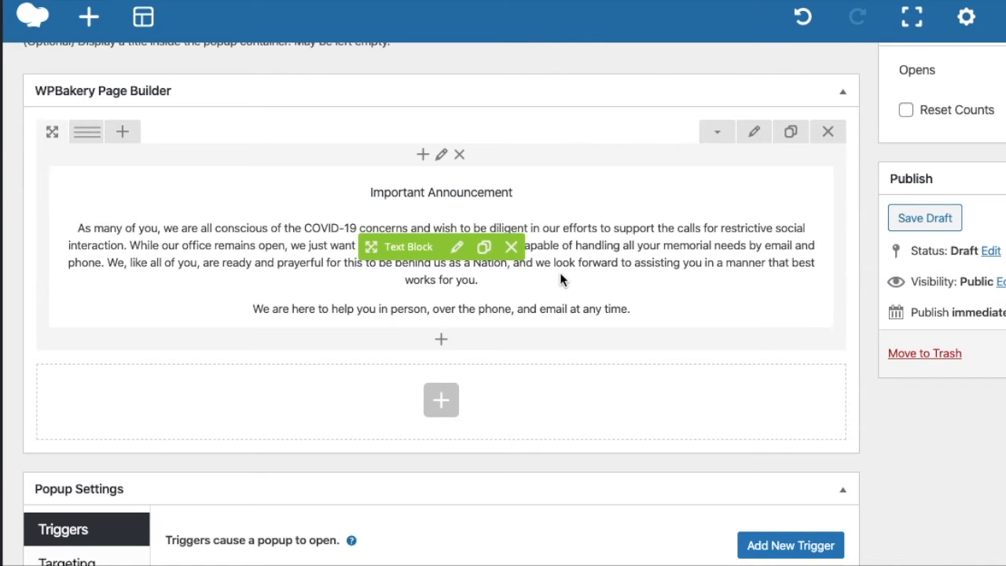
# - Add an Empty Space element with a height of 32px below the announcement text block and save it
pyautogui.click(441, 339)
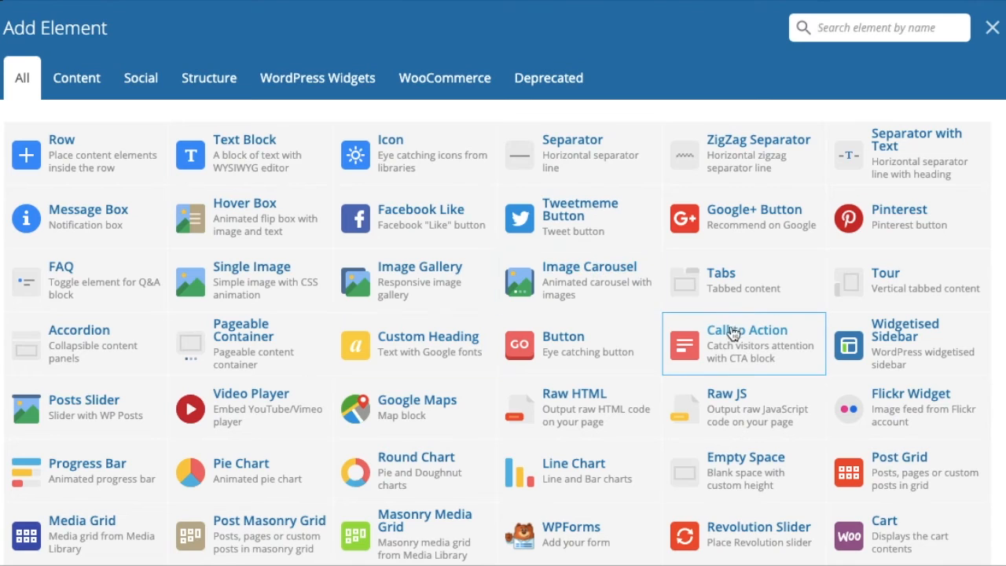
pyautogui.click(734, 471)
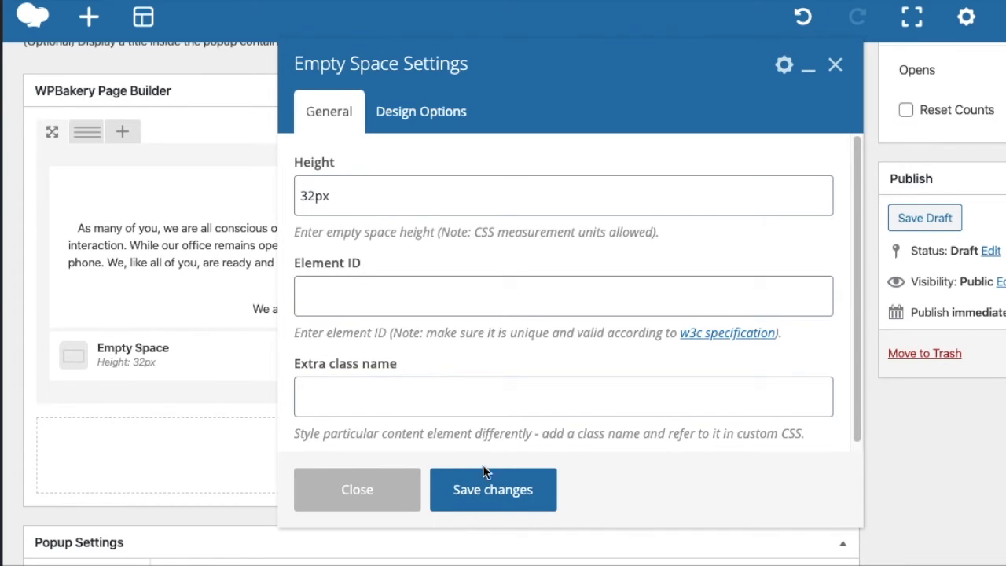
pyautogui.click(490, 489)
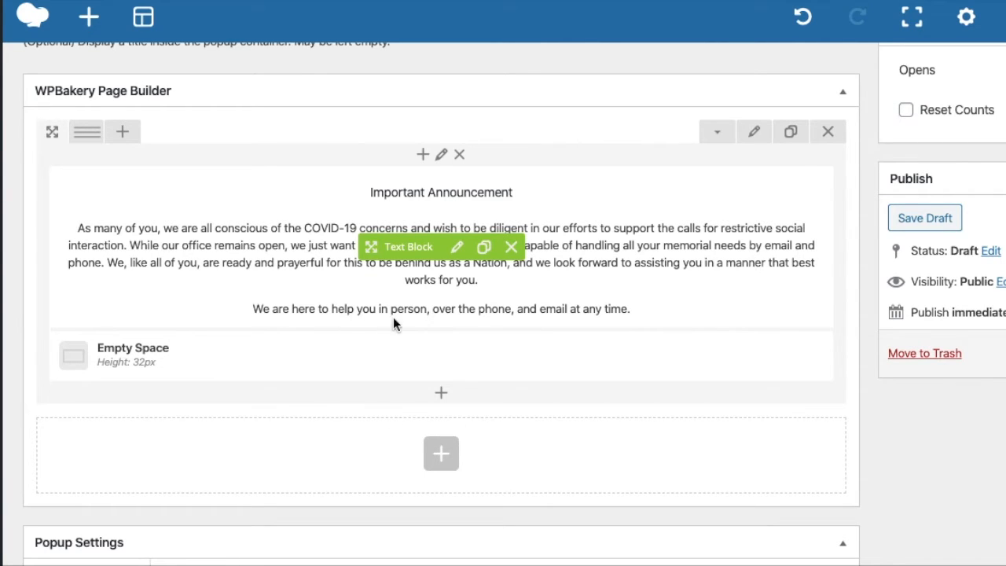
pyautogui.moveTo(258, 308); pyautogui.dragTo(319, 292)
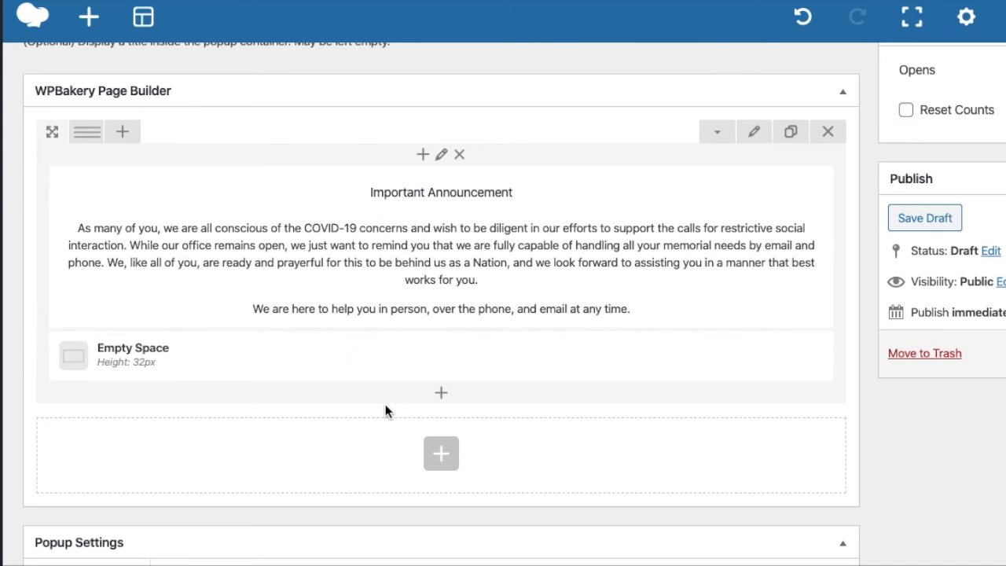
# - Add a Button element in a new row below the announcement and split that row into two equal columns
pyautogui.click(442, 455)
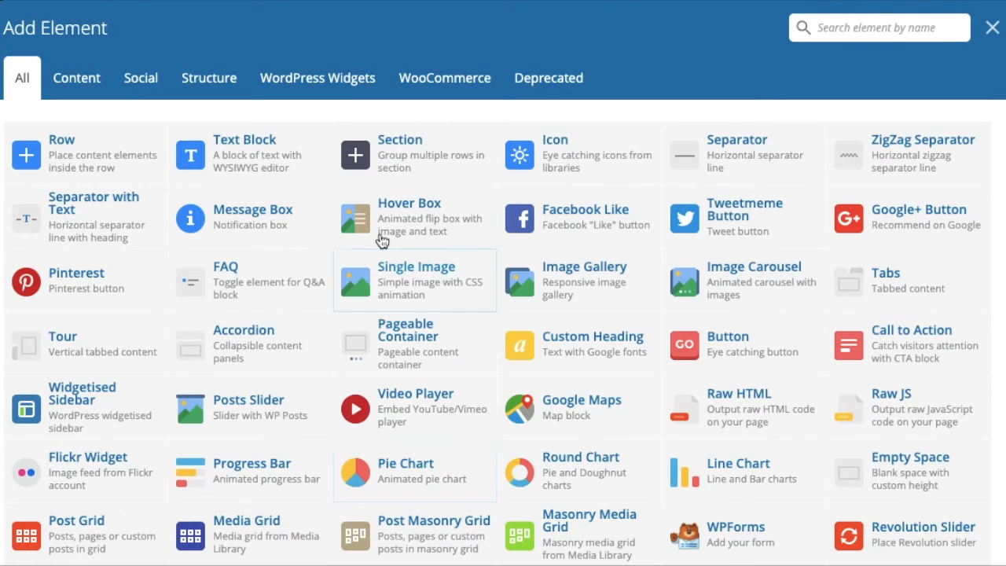
pyautogui.click(706, 357)
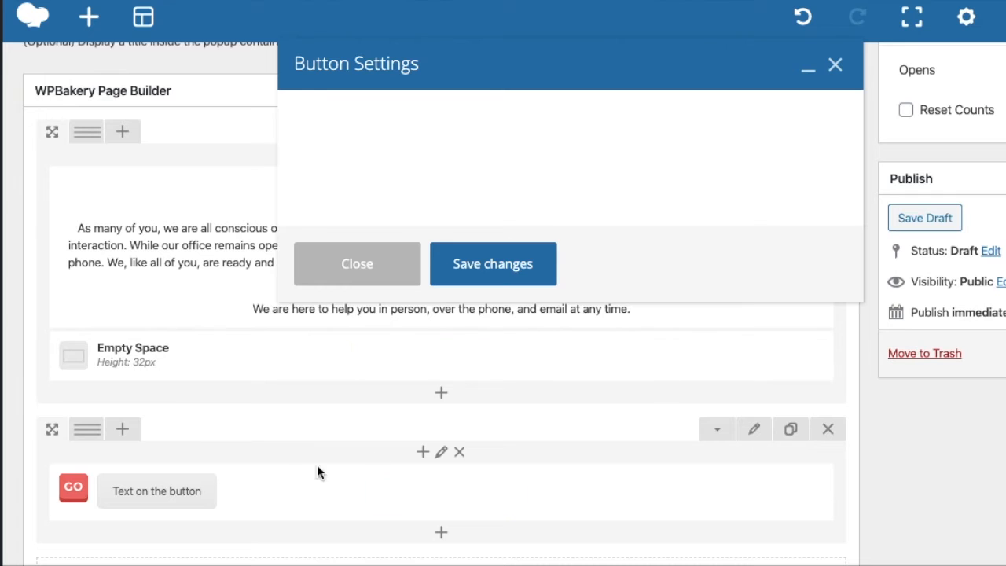
pyautogui.moveTo(88, 435)
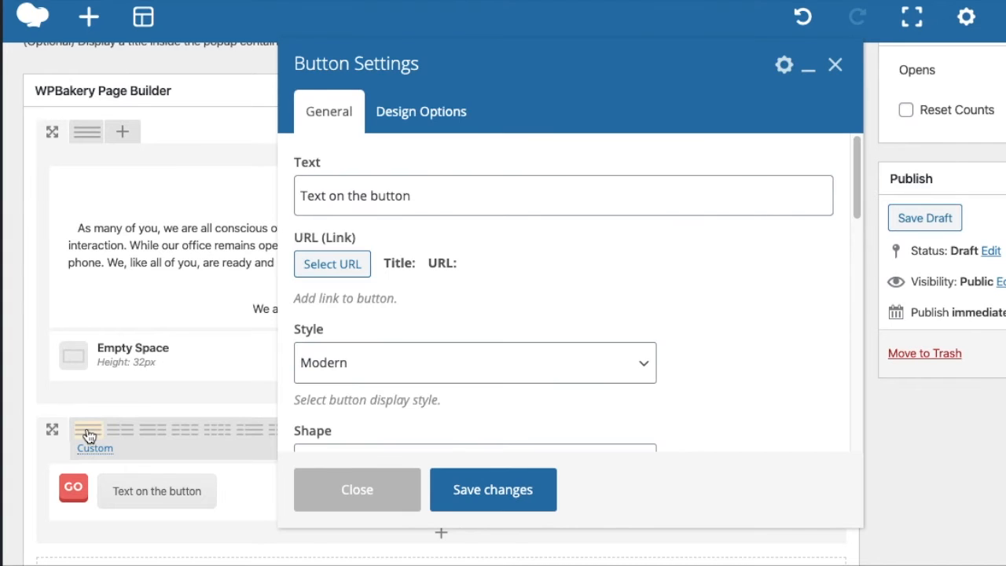
# - Set the new button's text to "Call Us" and its style to Flat
pyautogui.tripleClick(423, 196)
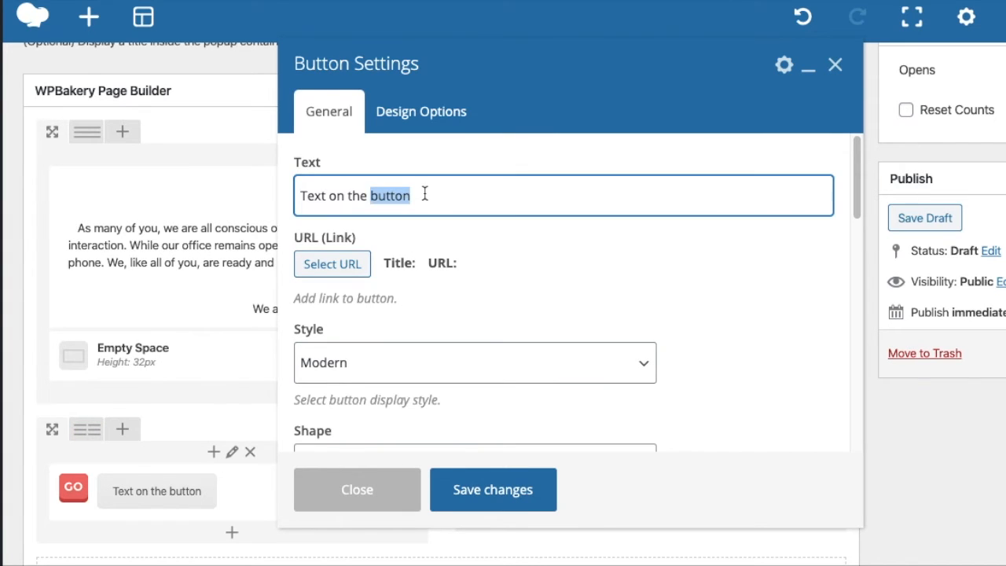
pyautogui.write('Call Us')
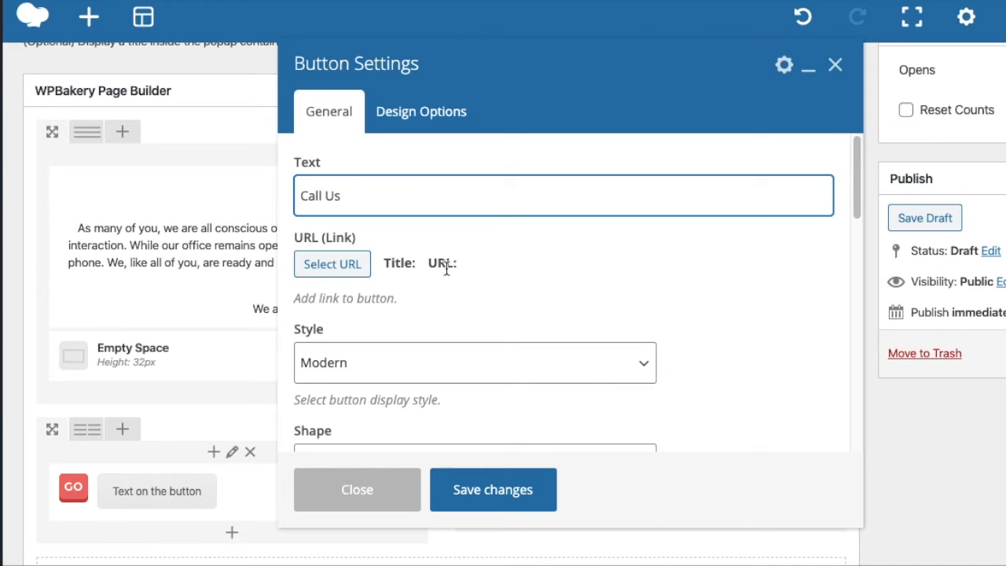
pyautogui.scroll(-2, 446, 271)
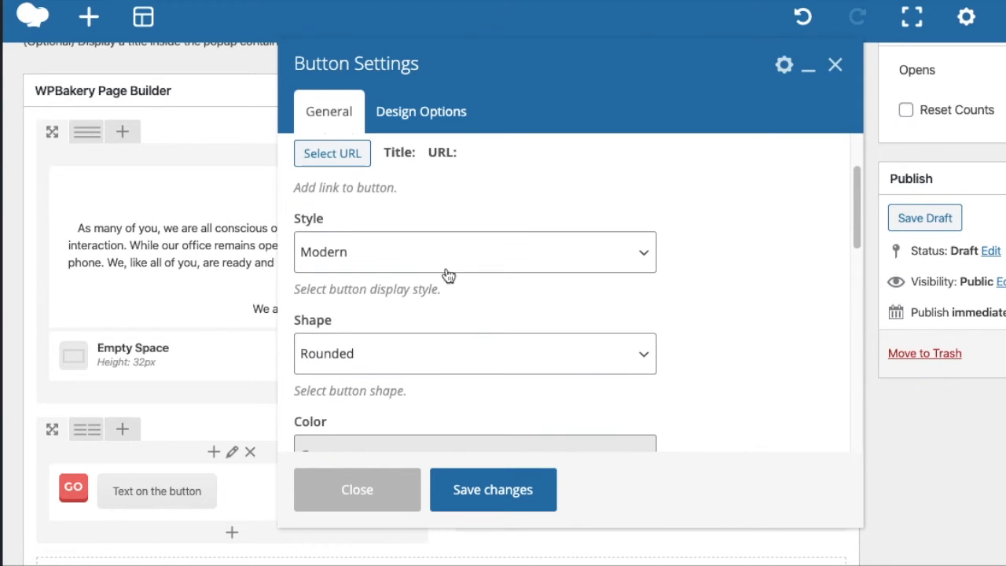
pyautogui.click(407, 253)
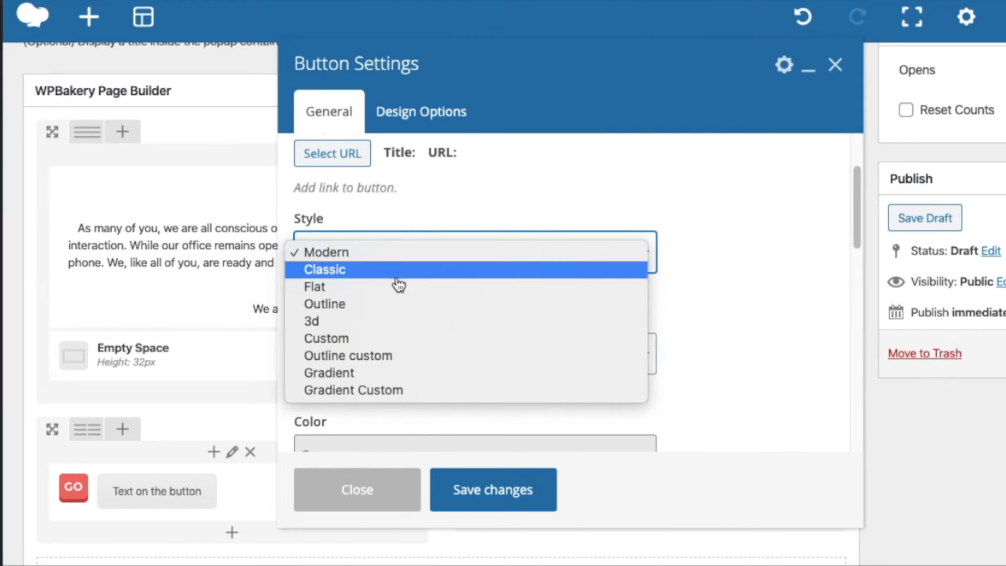
pyautogui.click(396, 286)
# - Set the Call Us button's shape to Round and its color to Sky
pyautogui.scroll(-1, 409, 305)
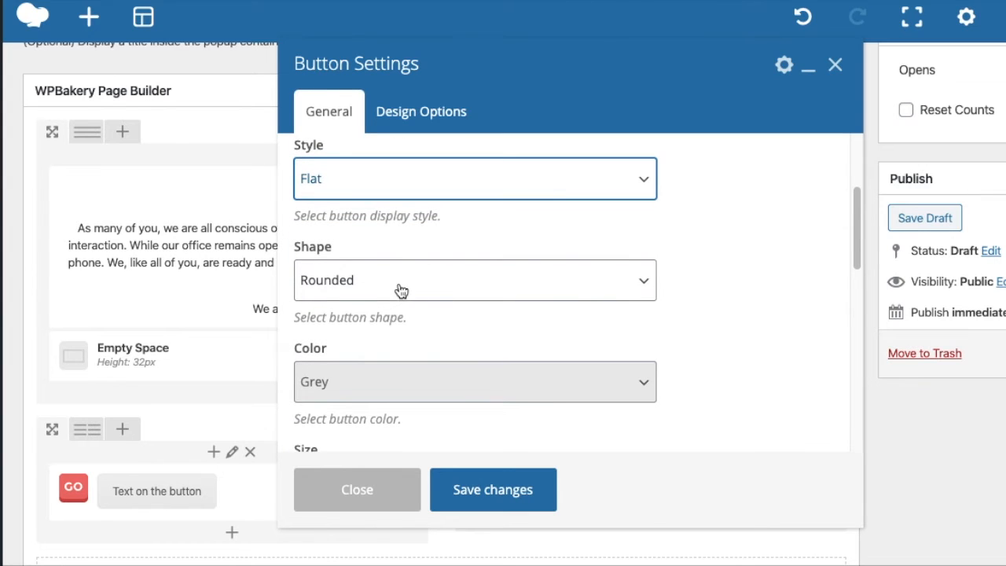
pyautogui.click(400, 290)
pyautogui.click(384, 316)
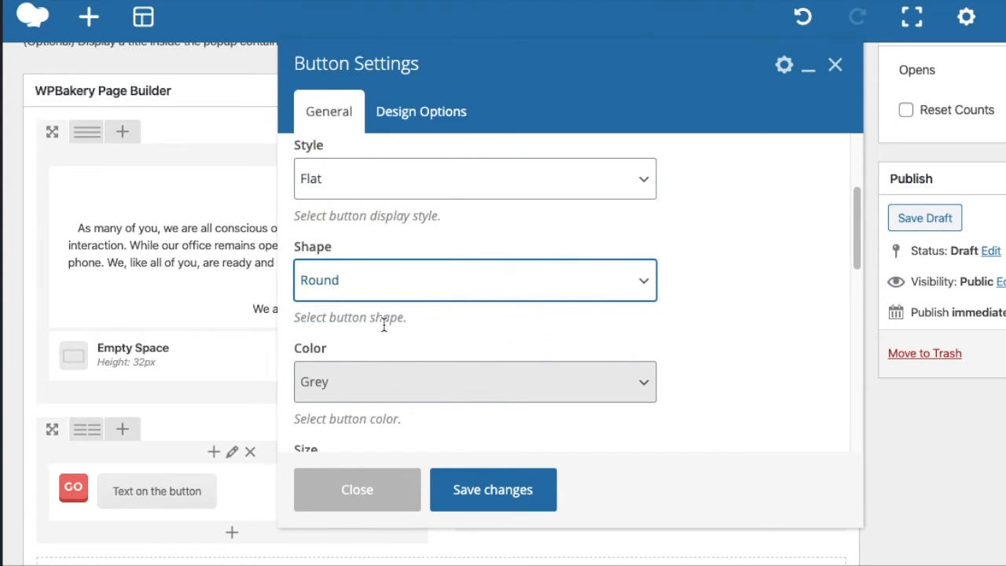
pyautogui.scroll(-2, 385, 326)
pyautogui.click(360, 281)
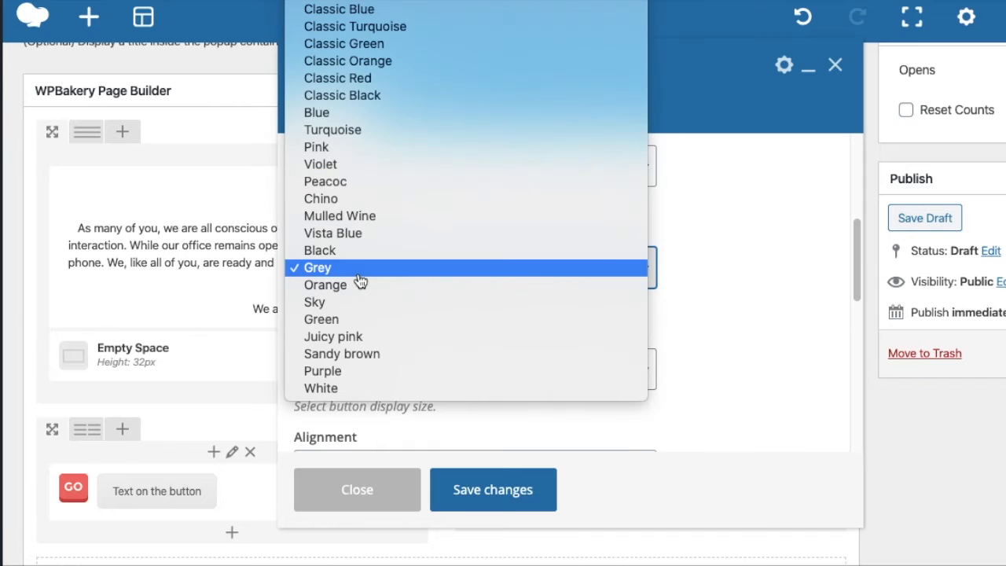
pyautogui.click(353, 303)
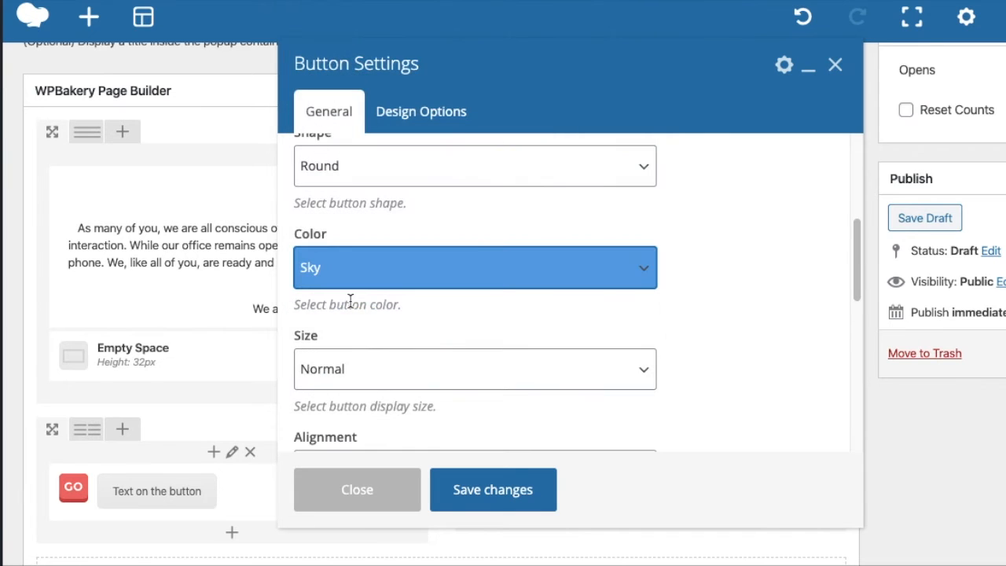
# - Set the Call Us button's size to Large and its alignment to Center
pyautogui.scroll(-1, 350, 302)
pyautogui.click(352, 292)
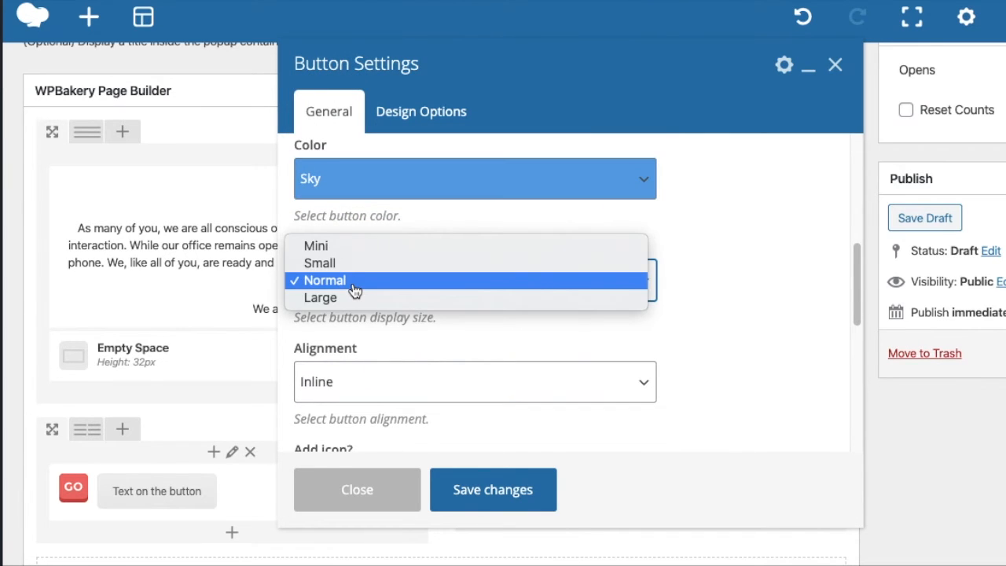
pyautogui.click(353, 299)
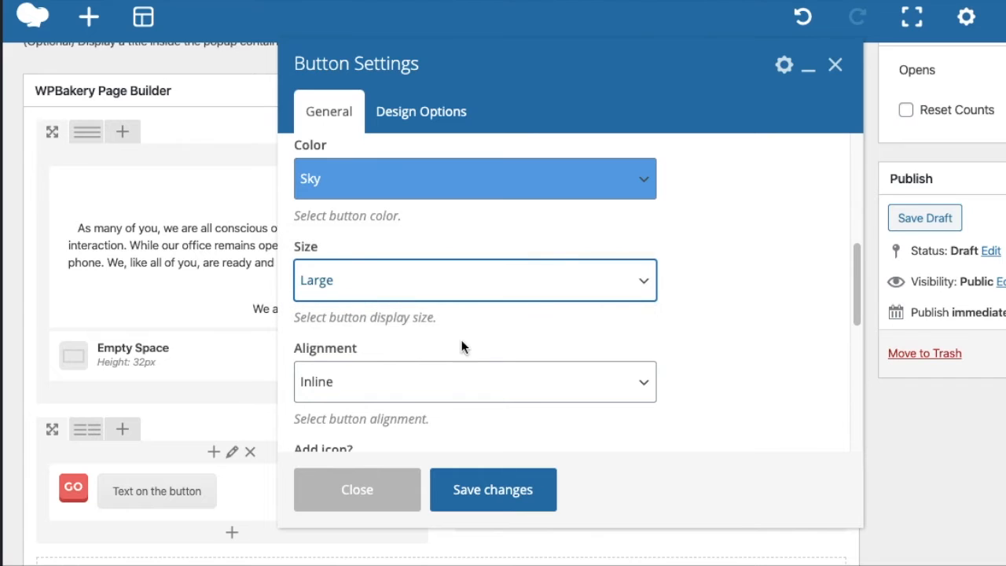
pyautogui.scroll(-1, 460, 339)
pyautogui.click(432, 330)
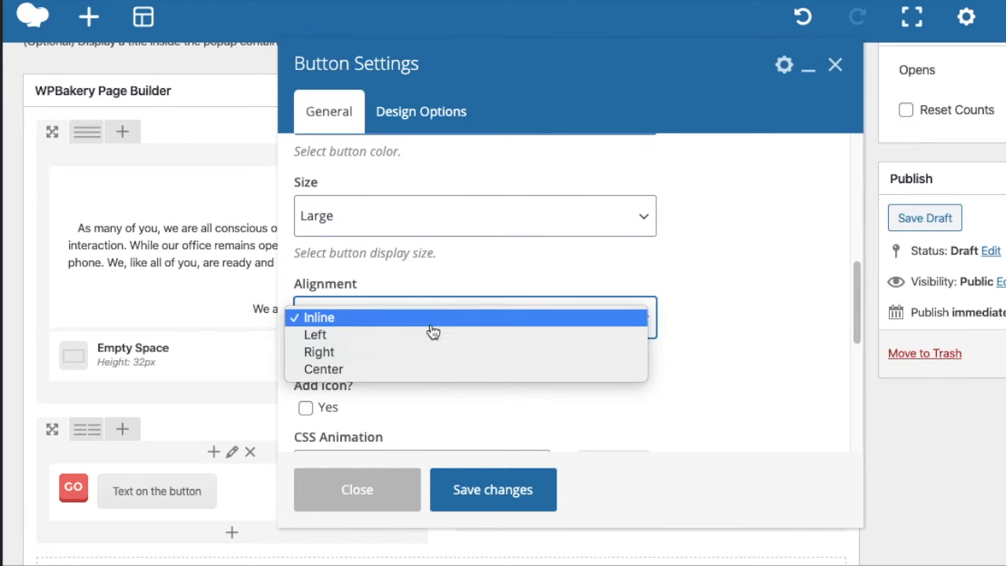
pyautogui.click(405, 369)
pyautogui.scroll(-1, 577, 393)
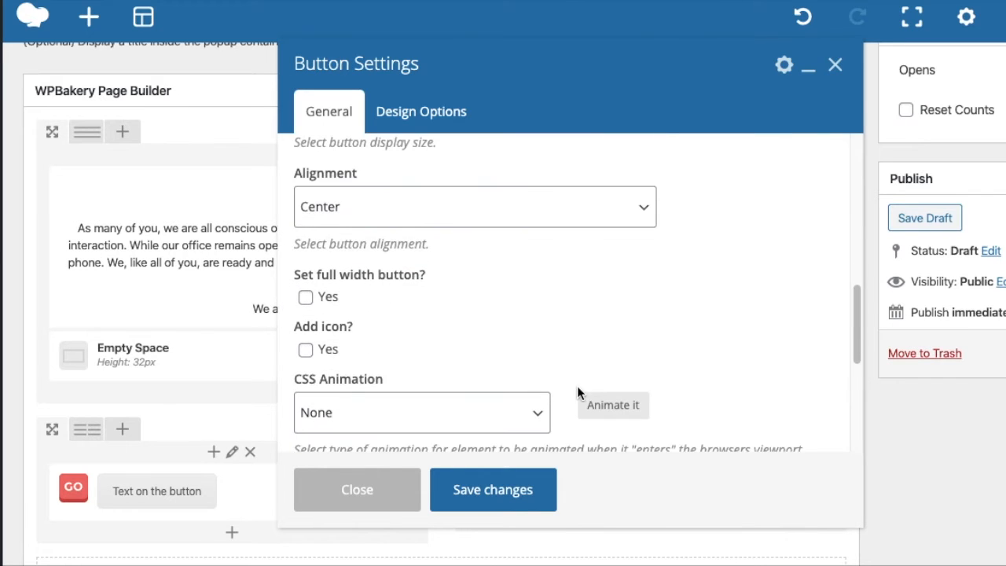
# - Make the Call Us button full width and save its settings
pyautogui.click(306, 298)
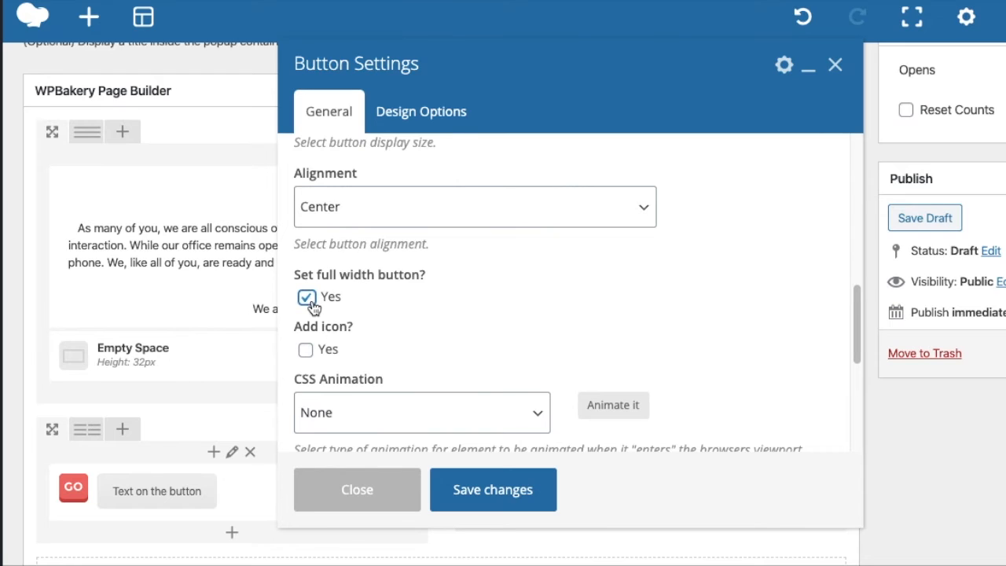
pyautogui.click(474, 492)
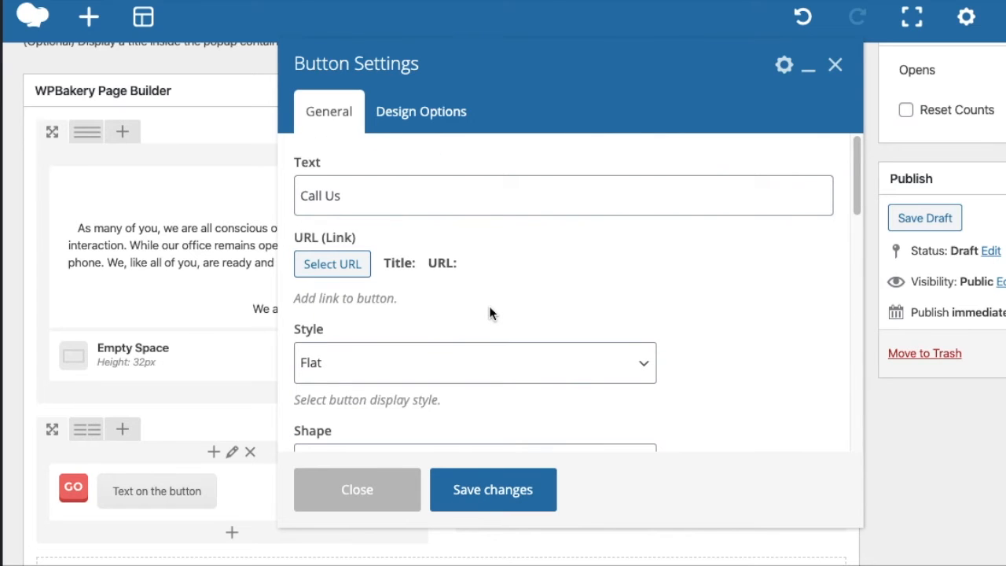
pyautogui.click(475, 503)
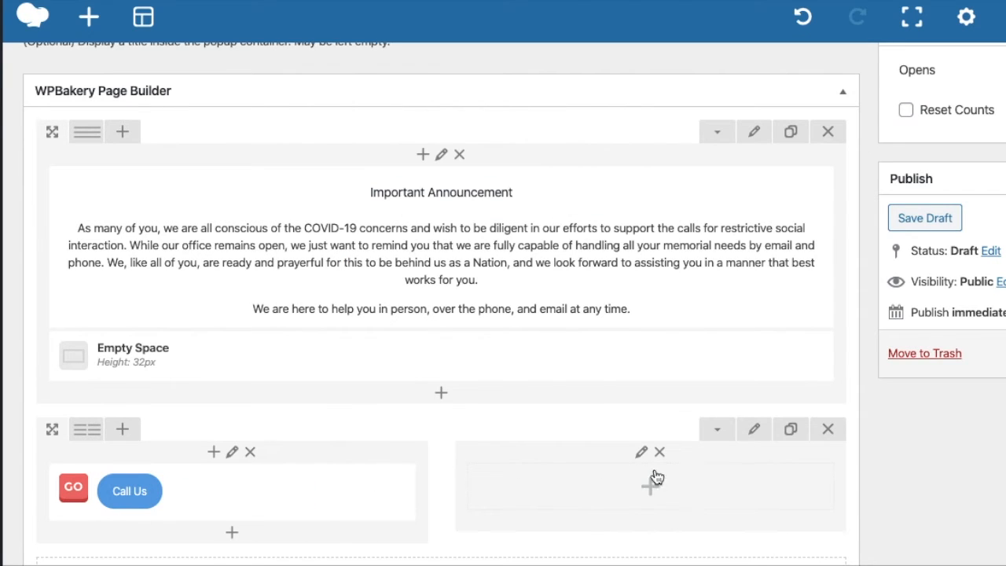
# - Duplicate the Call Us button and move the copy into the row's empty second column
pyautogui.moveTo(180, 503)
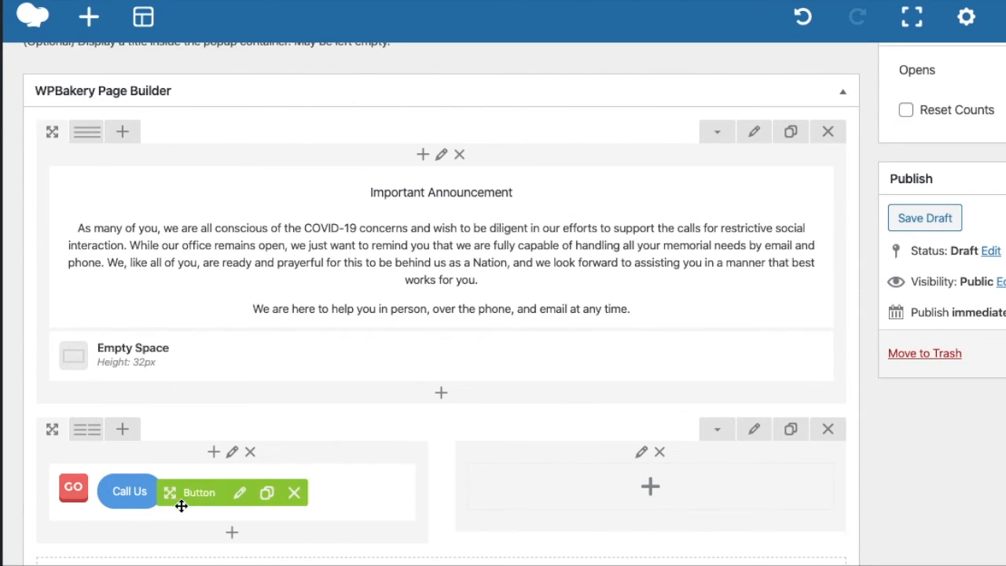
pyautogui.click(266, 492)
pyautogui.moveTo(205, 494); pyautogui.dragTo(489, 493)
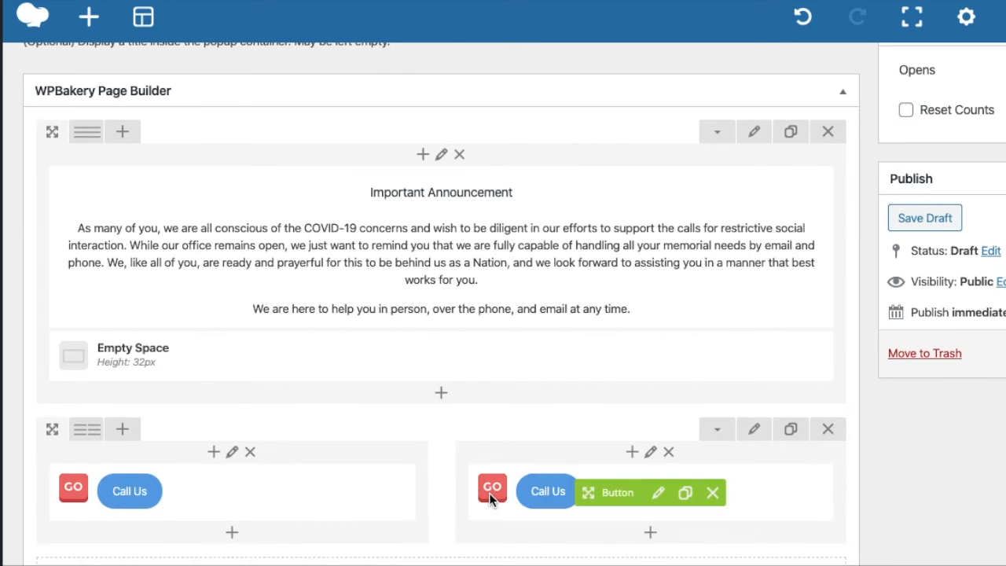
# - Set the copied button's text to "Contact Form" and its color to Grey, and save the changes
pyautogui.click(658, 492)
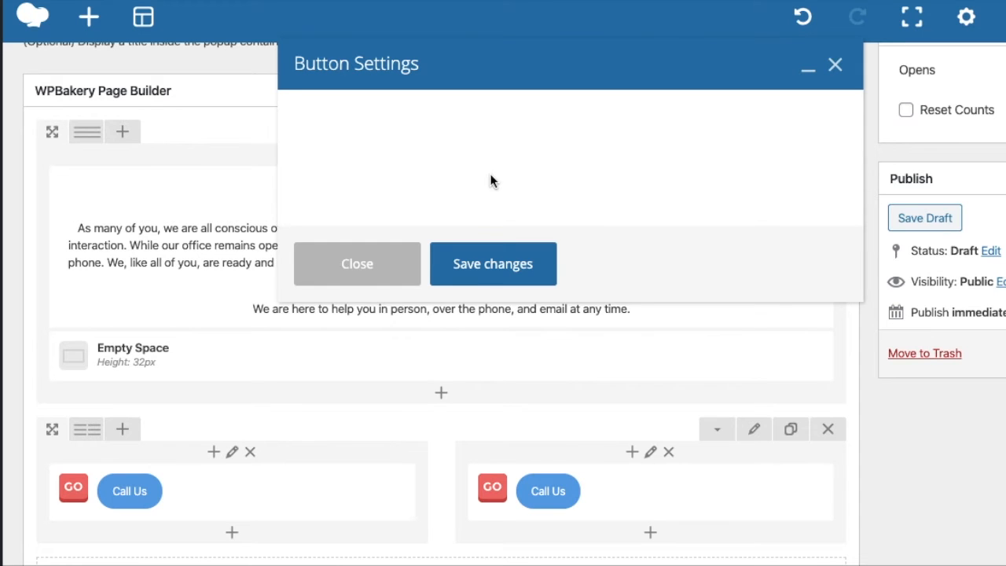
pyautogui.tripleClick(468, 193)
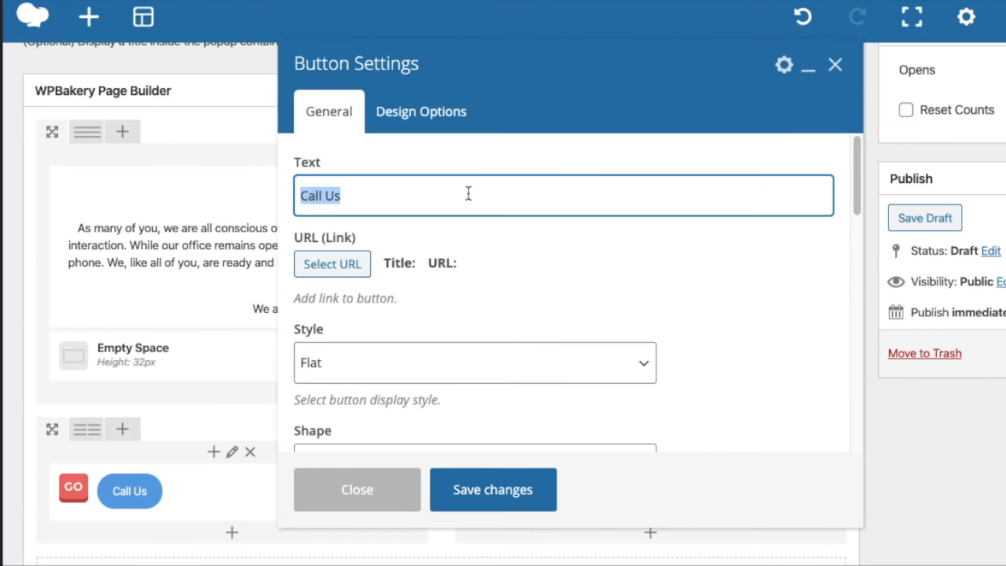
pyautogui.write('Contac')
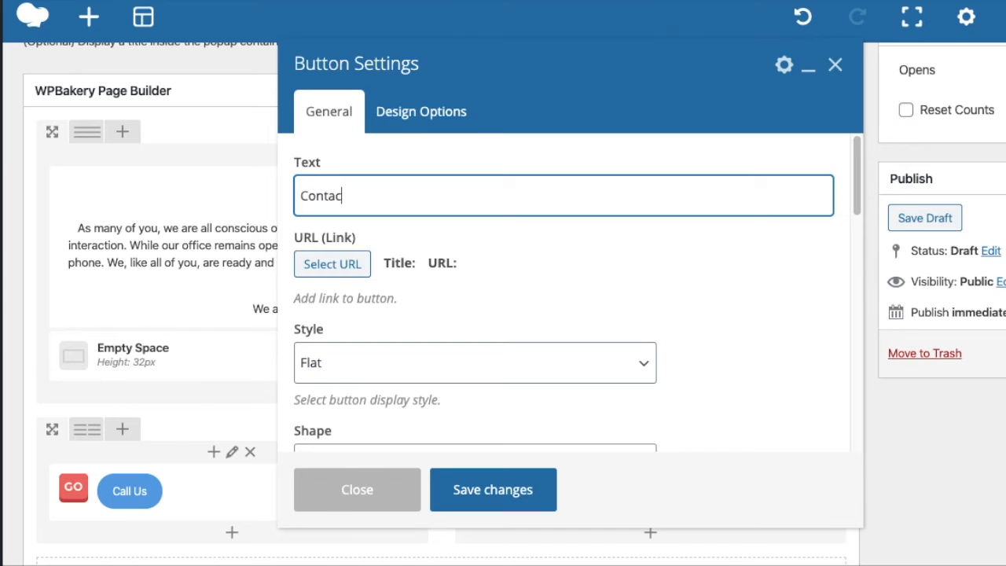
pyautogui.write('t Fomr')
pyautogui.write('rm')
pyautogui.scroll(-4, 629, 292)
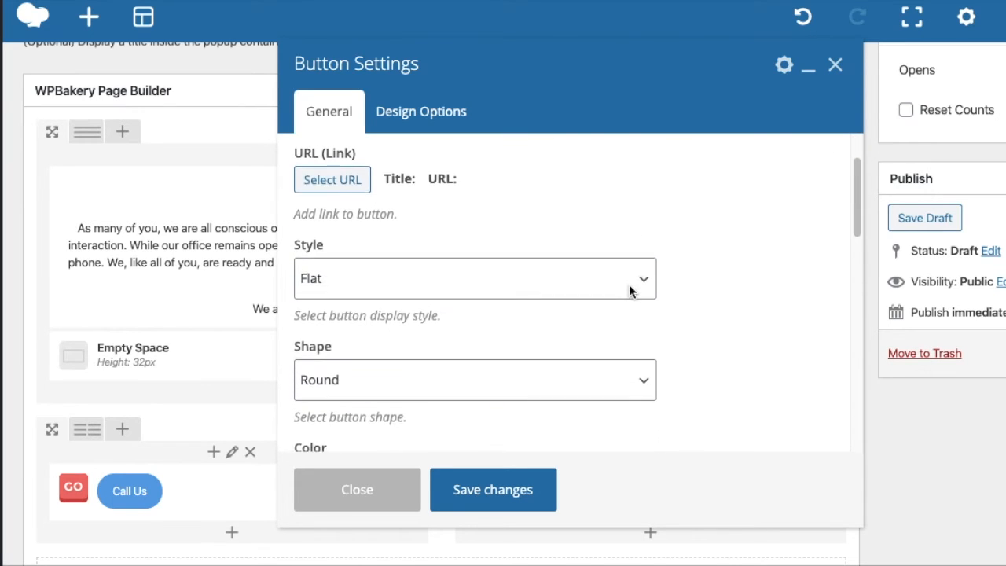
pyautogui.click(588, 282)
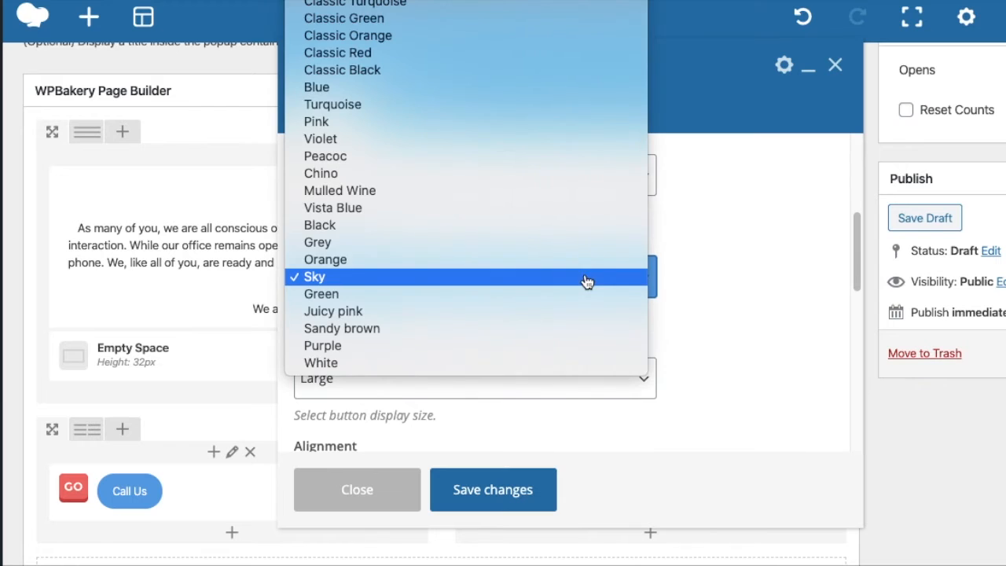
pyautogui.click(553, 242)
pyautogui.click(484, 489)
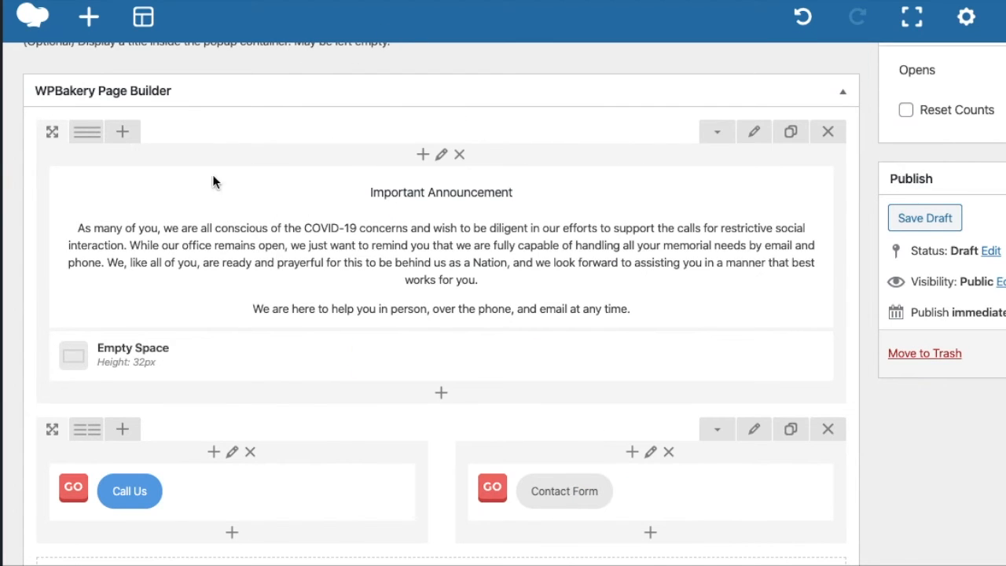
# - Open the live website in a new tab and copy the link address of its Contact Us page
pyautogui.moveTo(499, 373)
pyautogui.rightClick(5, 6)
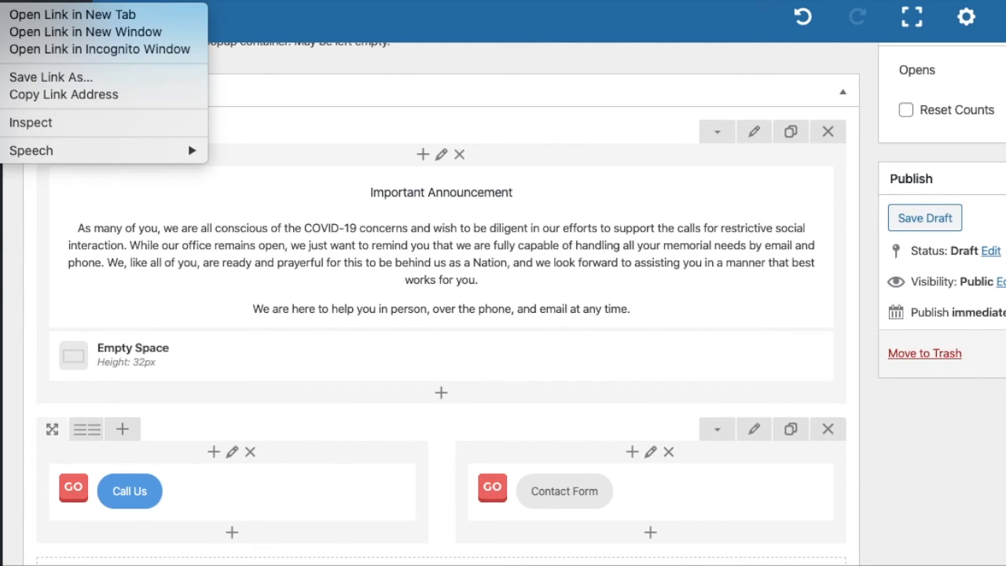
pyautogui.click(27, 17)
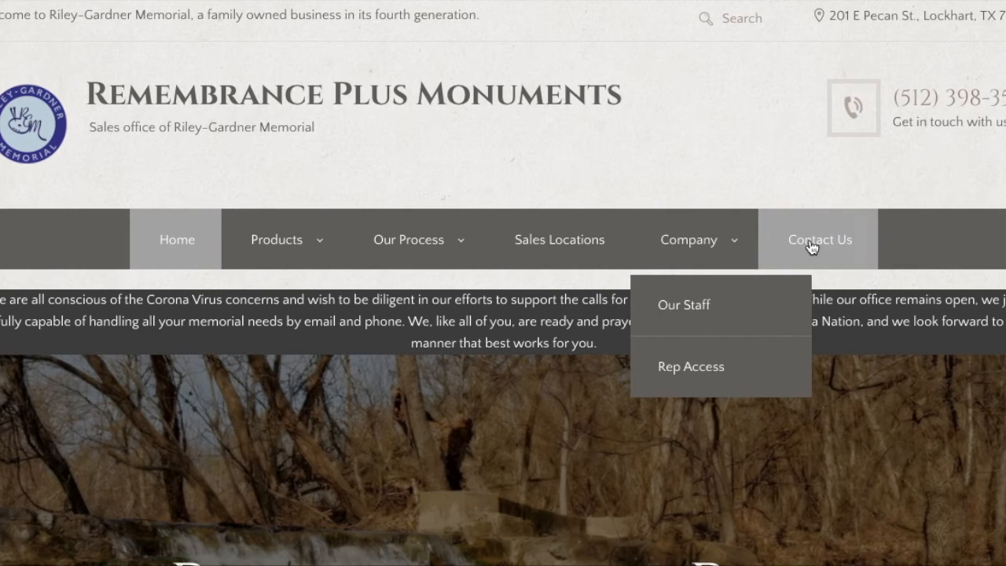
pyautogui.rightClick(810, 244)
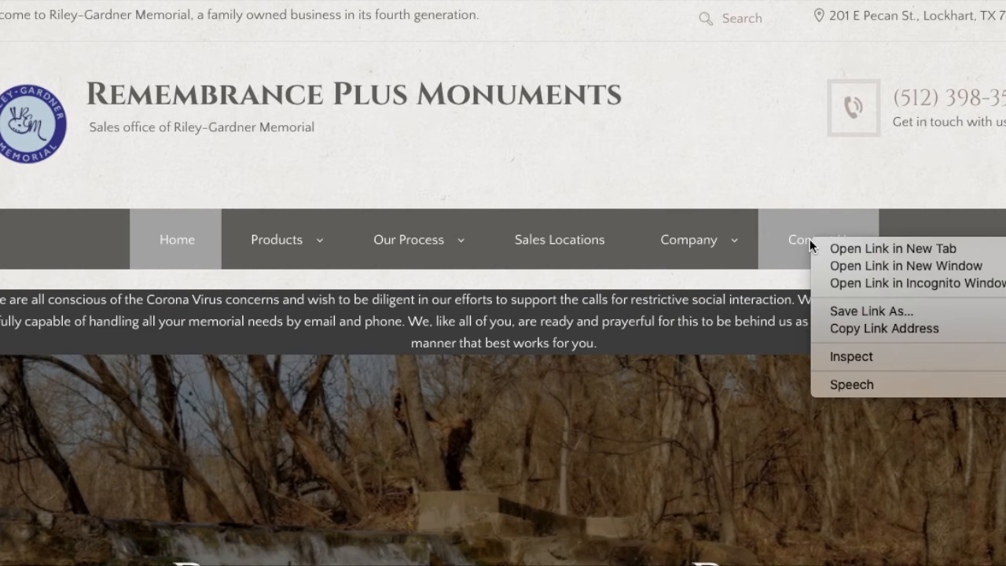
pyautogui.click(860, 328)
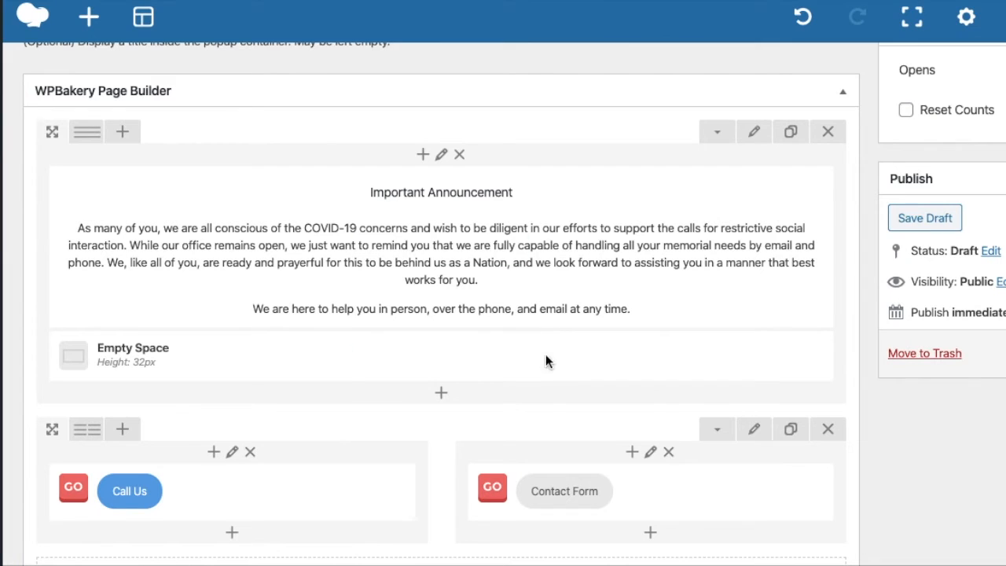
pyautogui.click(657, 492)
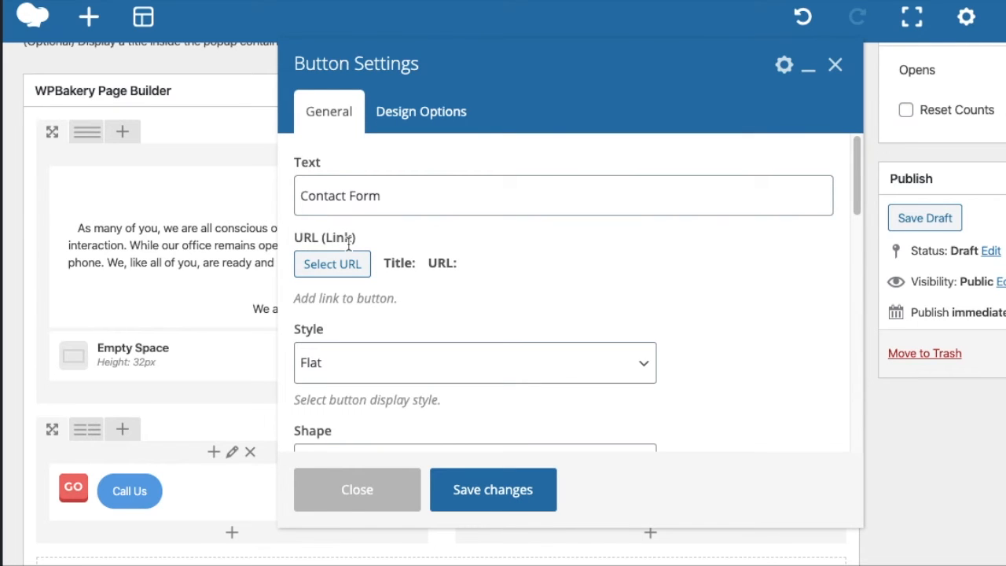
pyautogui.click(328, 265)
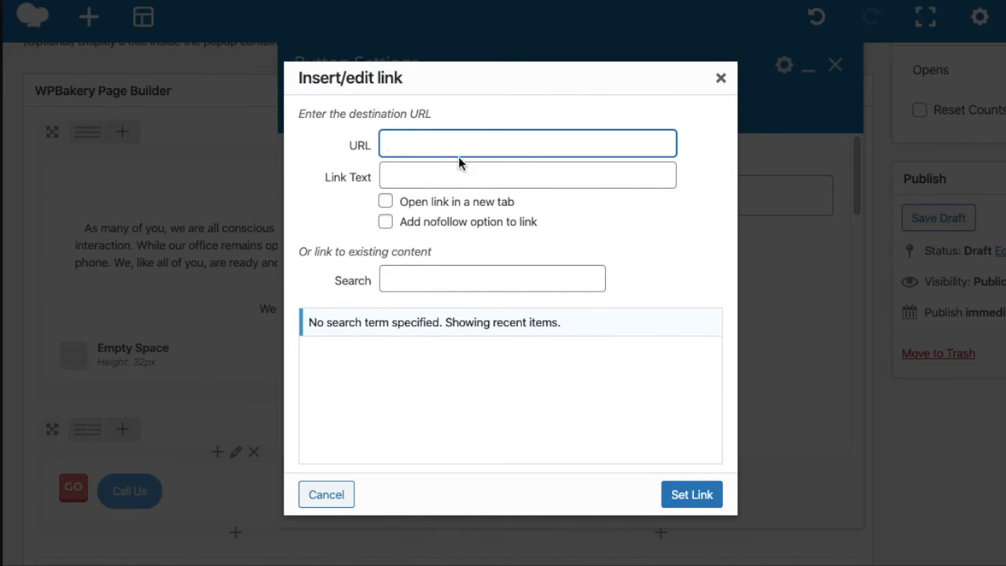
pyautogui.hotkey('ctrl', 'v')
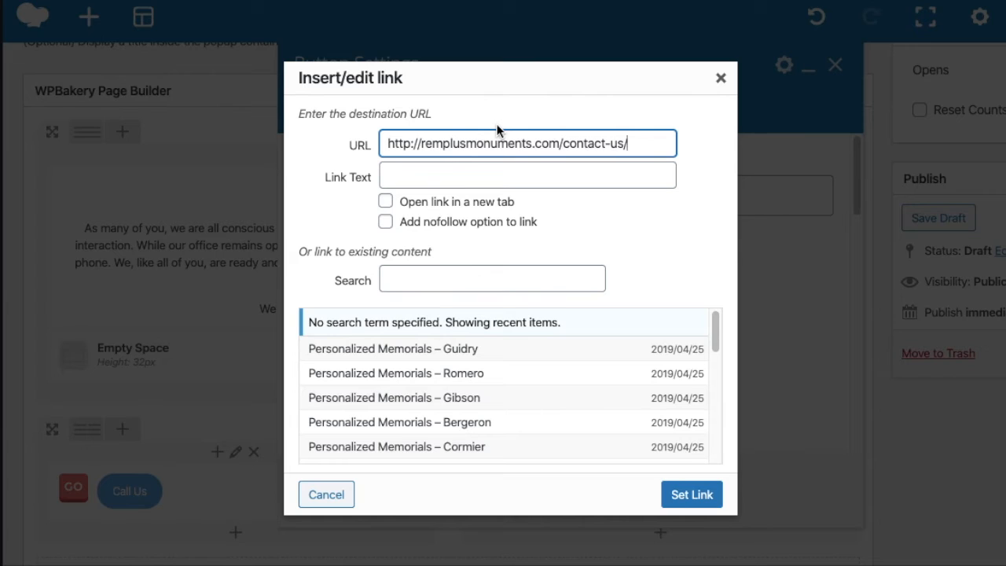
pyautogui.click(683, 501)
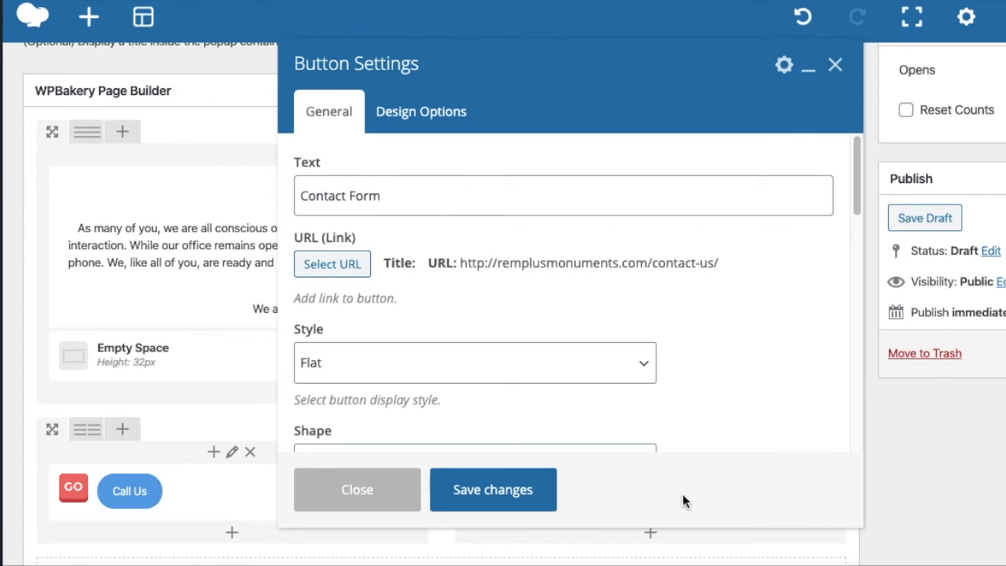
pyautogui.click(515, 492)
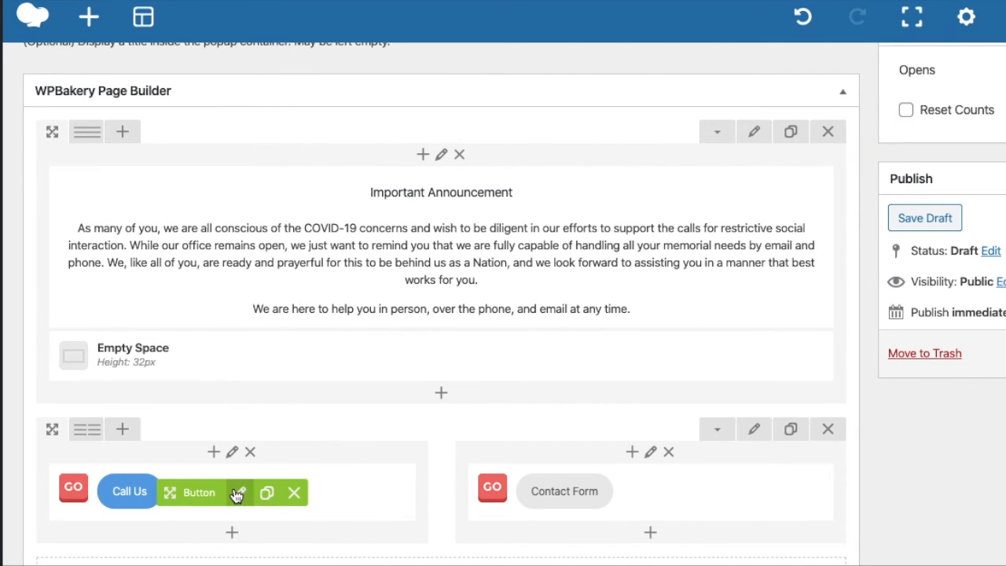
# - Open the Call Us button's settings and copy the link address of the phone number in the website's header
pyautogui.click(238, 494)
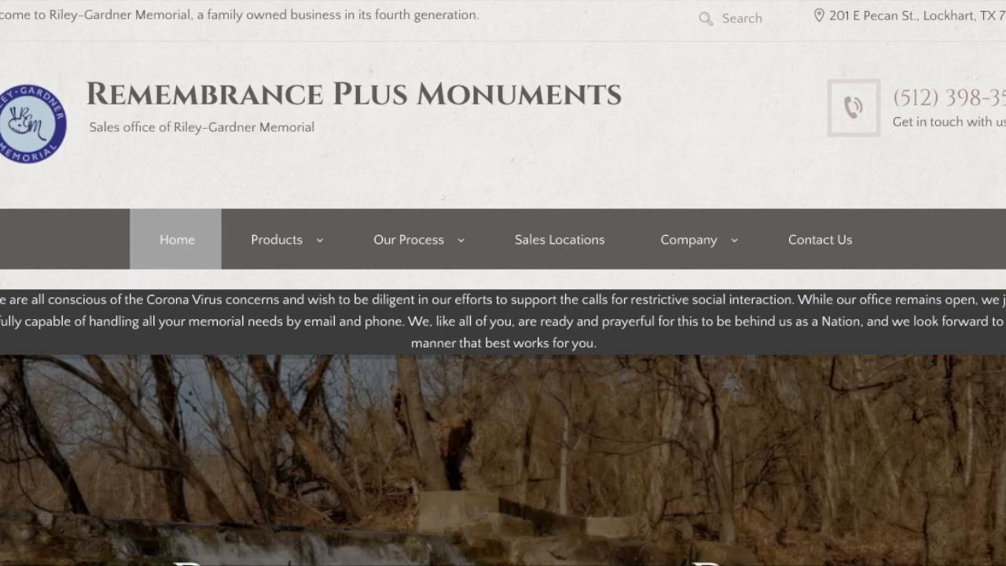
pyautogui.rightClick(987, 93)
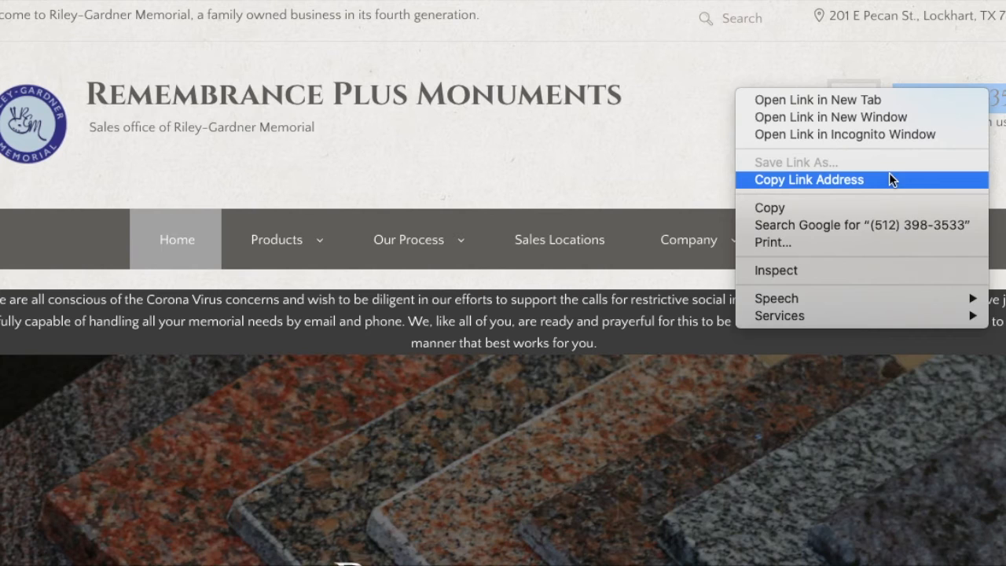
pyautogui.click(869, 179)
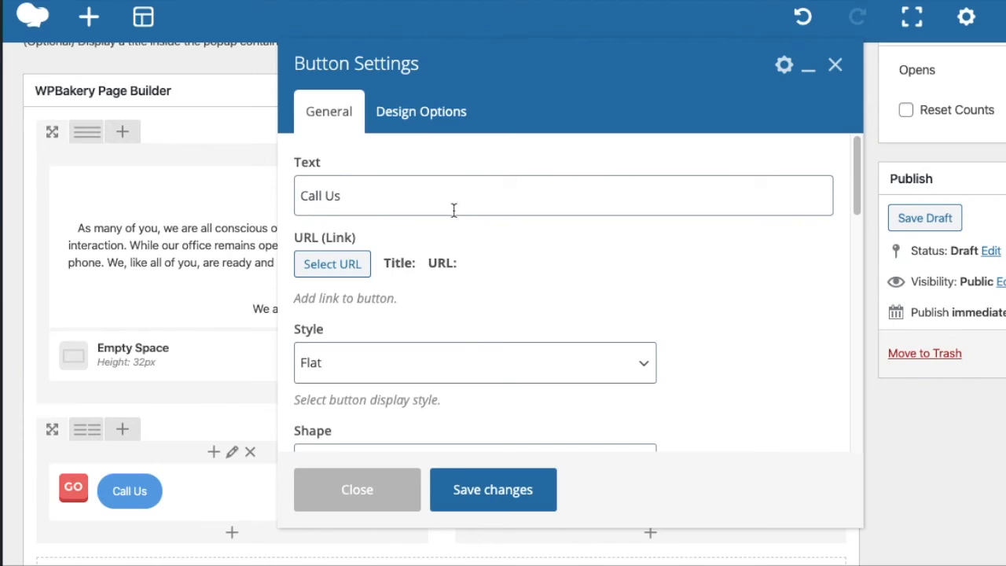
# - Set the Call Us button's link to the copied tel: phone link and save the button
pyautogui.click(353, 265)
pyautogui.hotkey('ctrl', 'v')
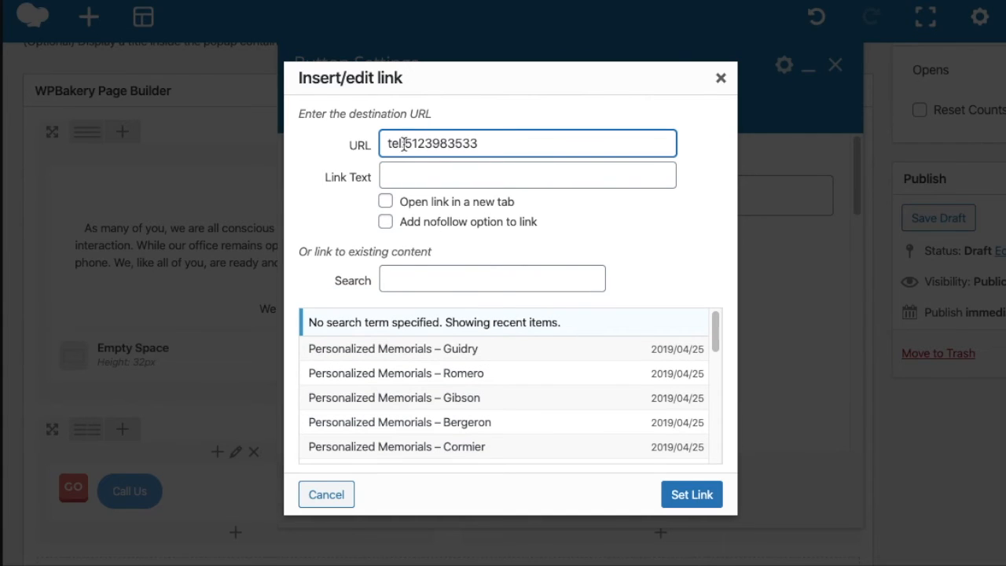
pyautogui.click(404, 144)
pyautogui.click(509, 140)
pyautogui.press('BackSpace')
pyautogui.click(720, 503)
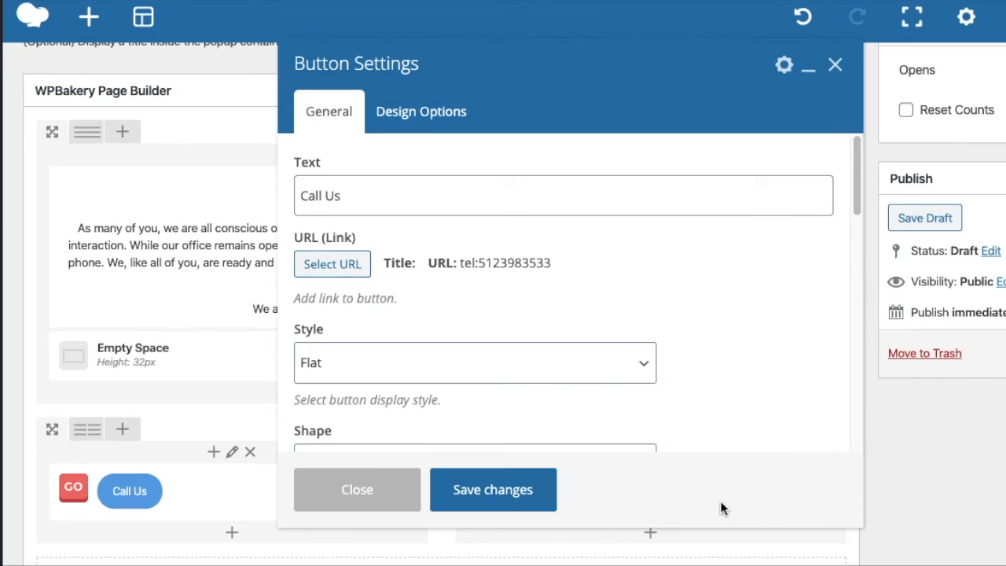
pyautogui.click(492, 490)
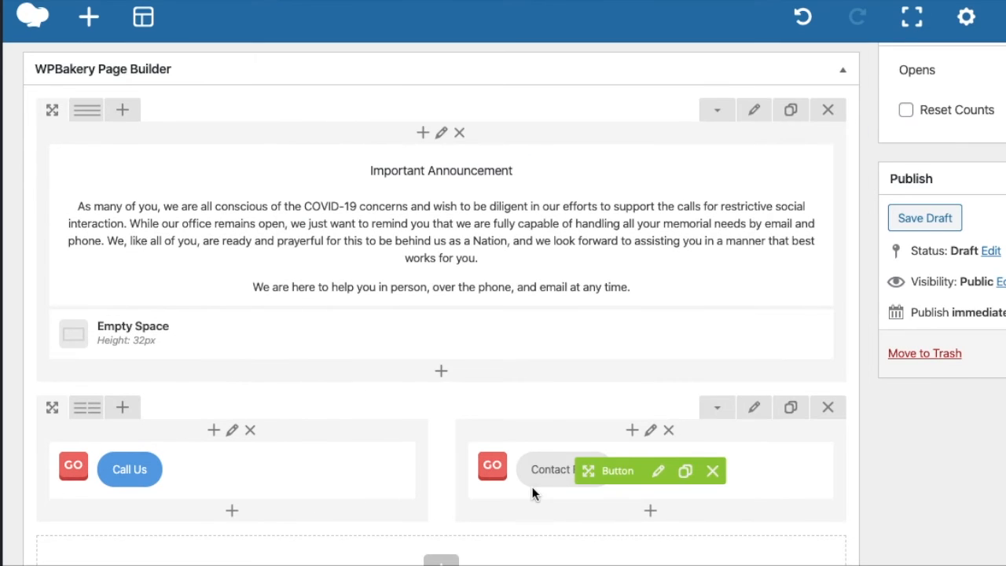
# - Add a Time Delay / Auto Open trigger with a delay of 0 ms and no cookie to the popup
pyautogui.scroll(-1, 359, 289)
pyautogui.scroll(-1, 360, 283)
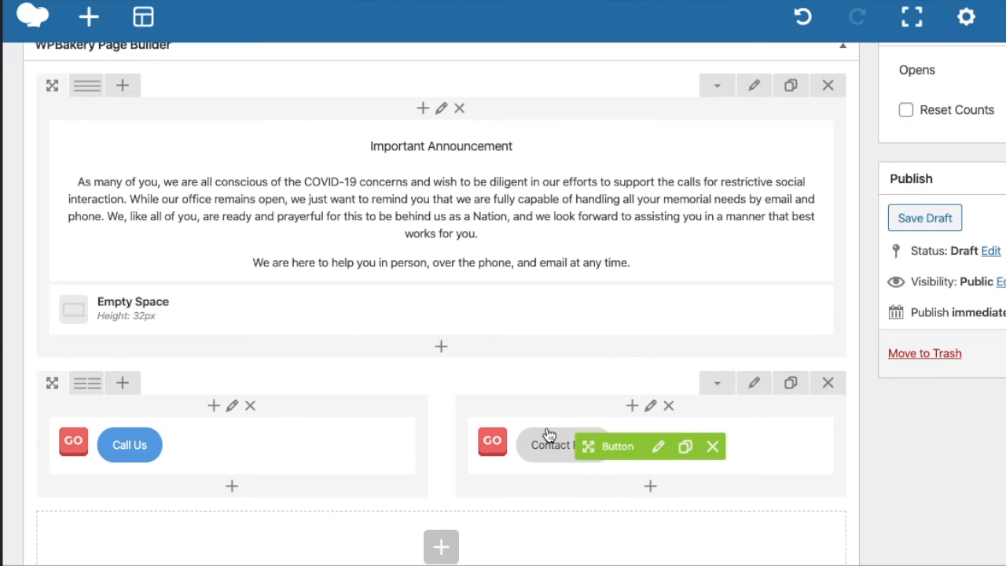
pyautogui.scroll(-4, 548, 431)
pyautogui.scroll(-5, 548, 430)
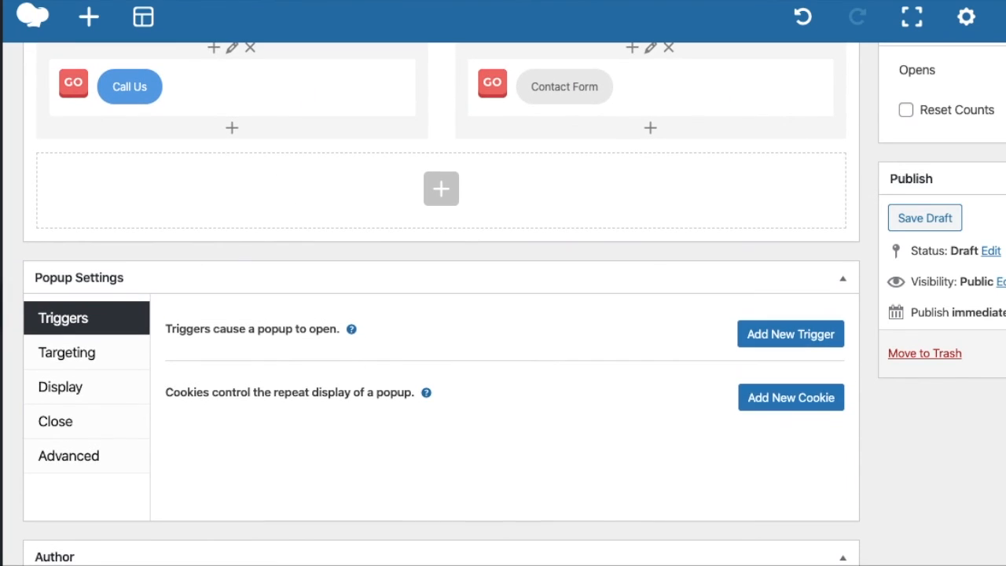
pyautogui.moveTo(90, 320)
pyautogui.click(782, 347)
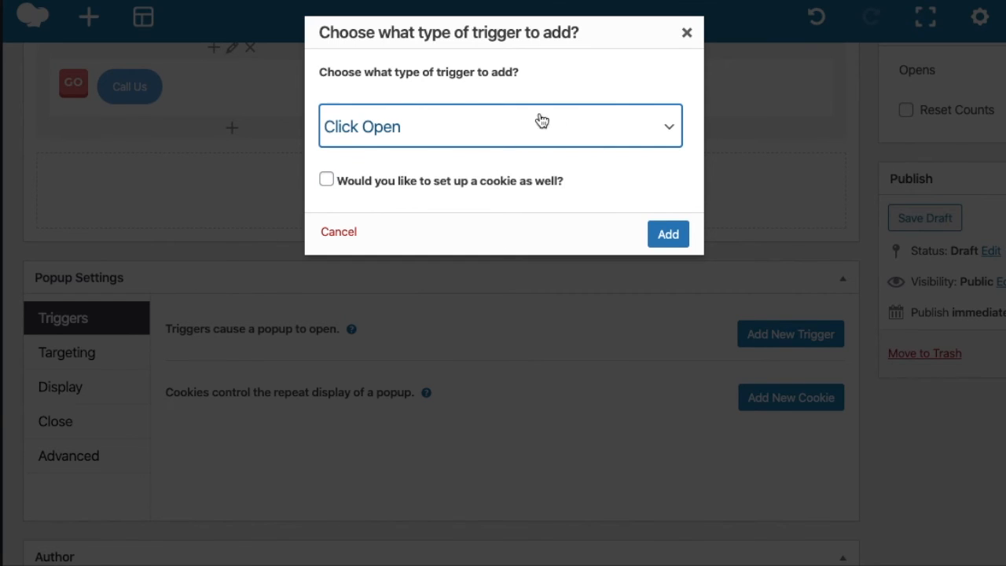
pyautogui.click(508, 135)
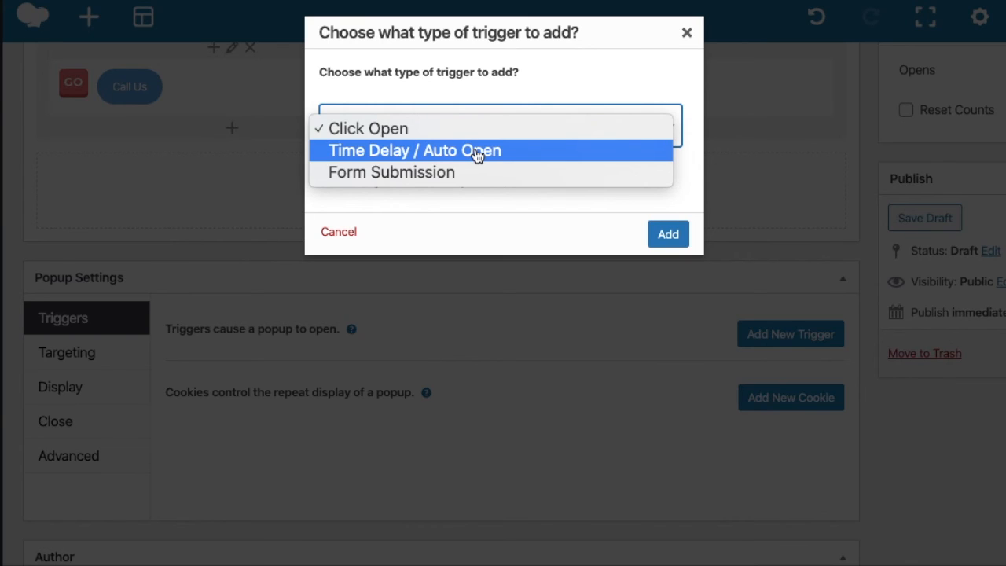
pyautogui.click(477, 152)
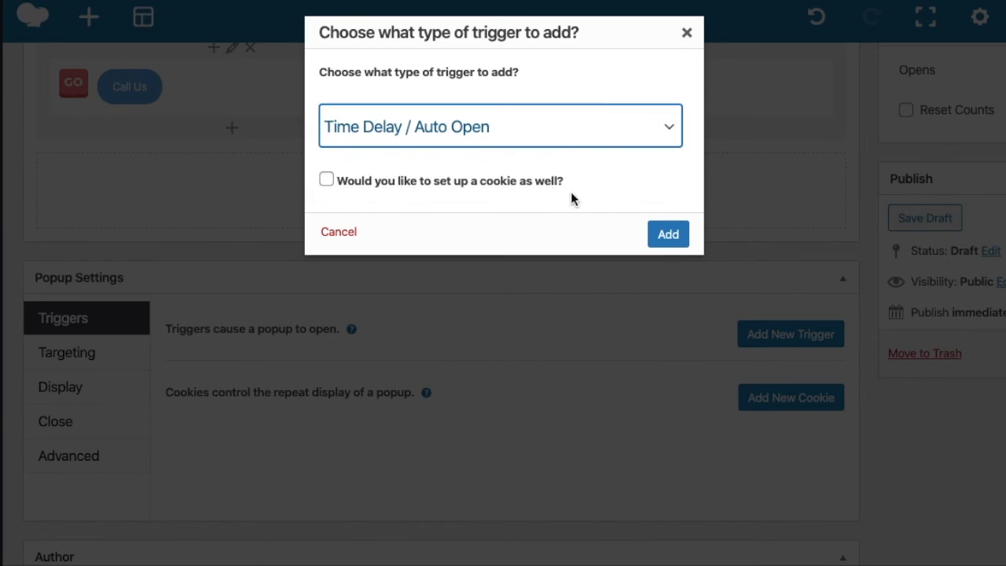
pyautogui.click(667, 235)
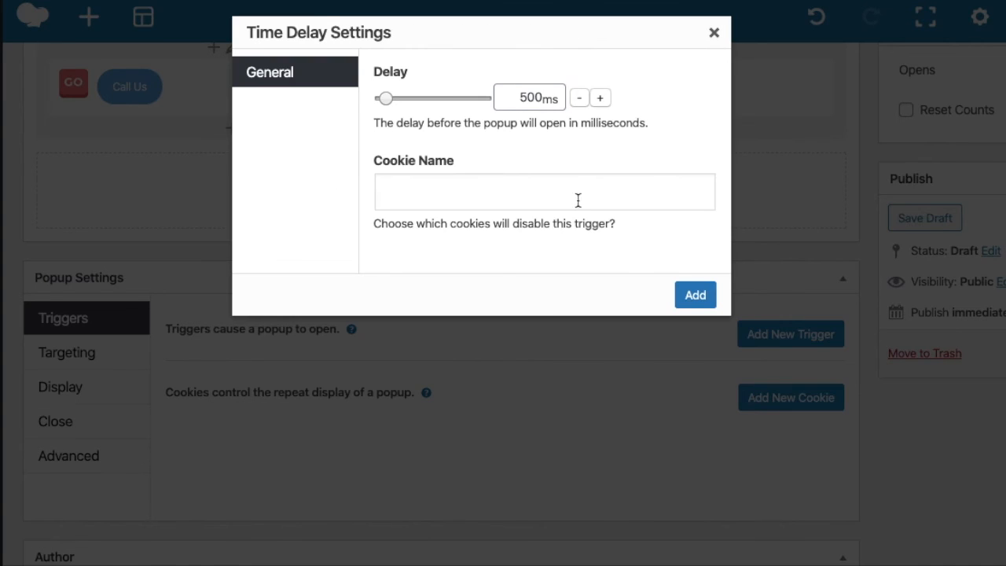
pyautogui.moveTo(386, 100); pyautogui.dragTo(377, 99)
pyautogui.click(695, 297)
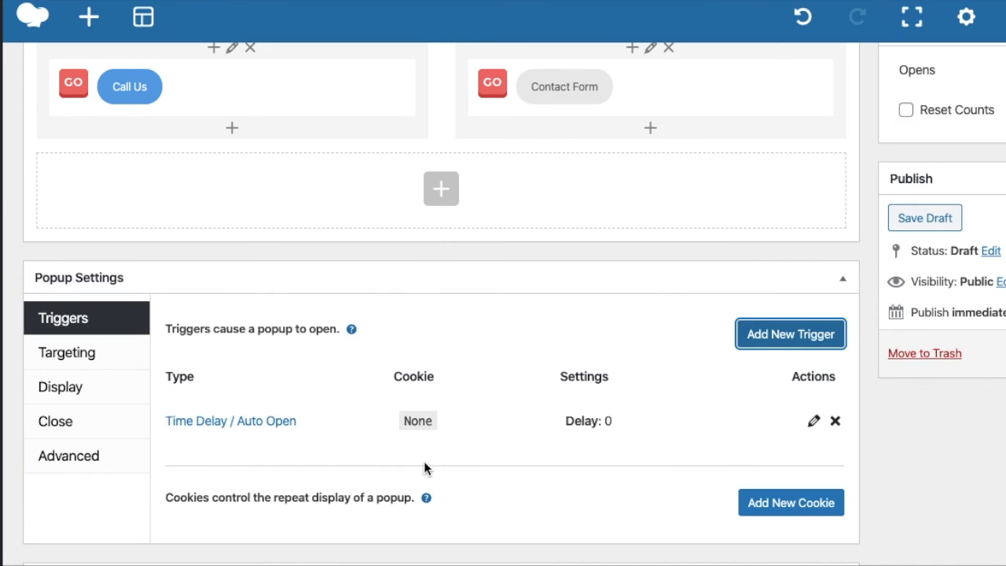
# - Add a targeting condition so the popup shows only on the Home Page
pyautogui.click(95, 354)
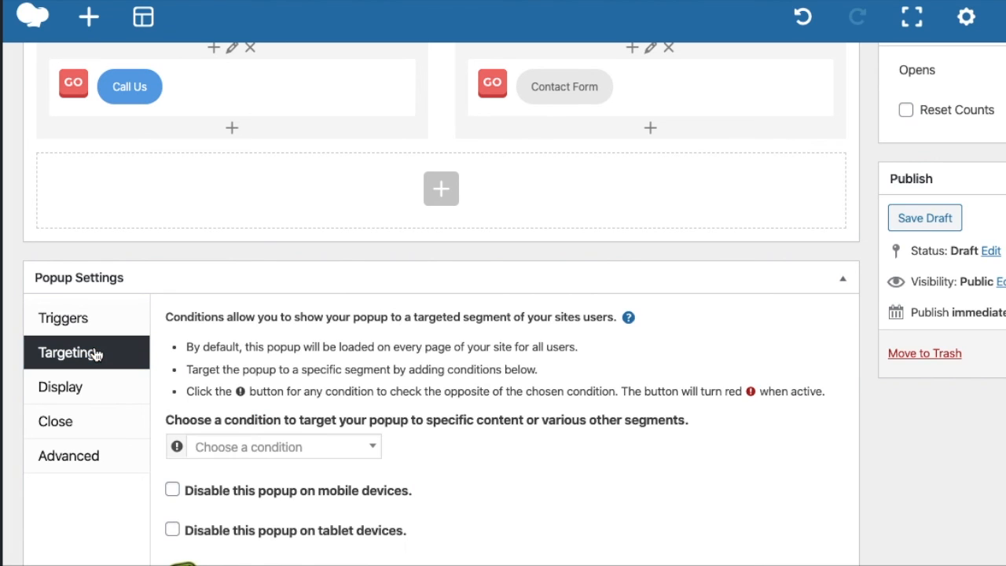
pyautogui.click(298, 444)
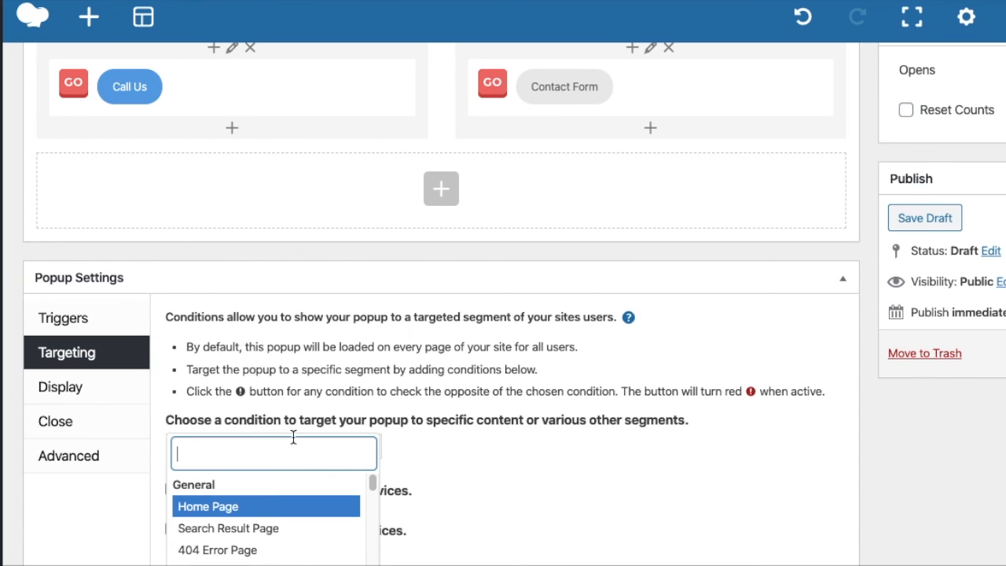
pyautogui.click(239, 511)
# - Set the popup theme in the display appearance settings to Light Box
pyautogui.scroll(-1, 333, 460)
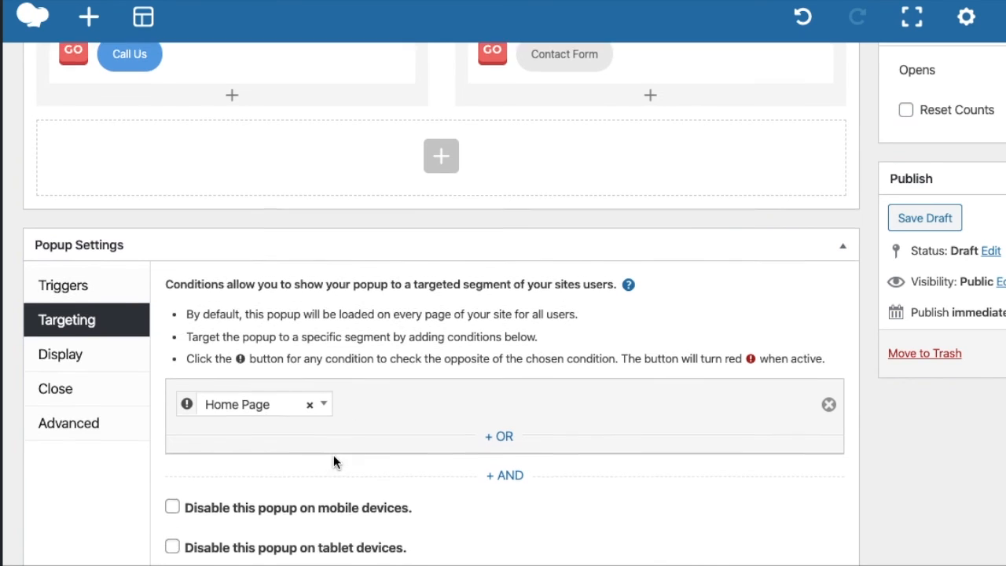
pyautogui.click(84, 324)
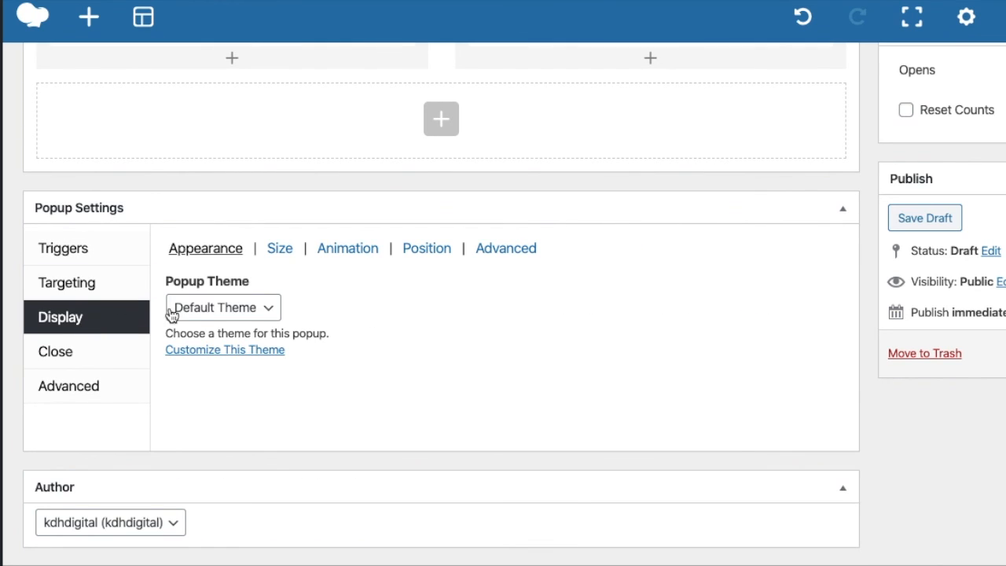
pyautogui.click(198, 310)
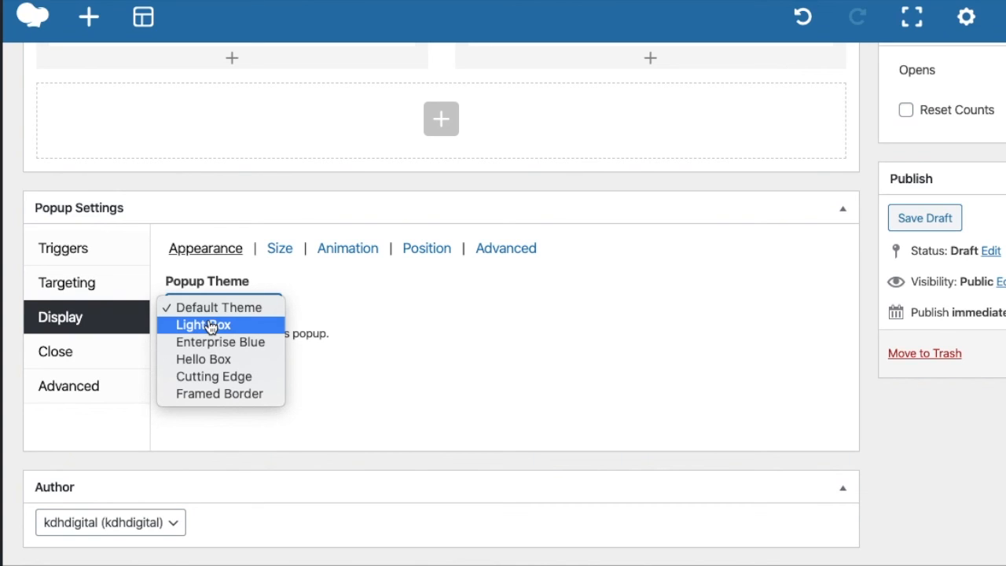
pyautogui.click(210, 326)
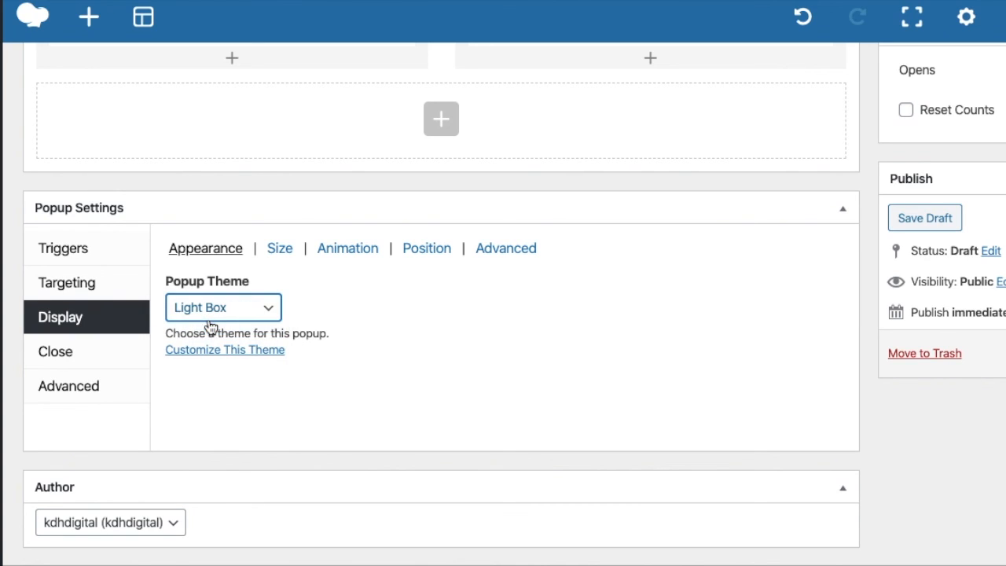
# - Publish the popup and reload the website's home page to check how the popup displays
pyautogui.scroll(-1, 435, 337)
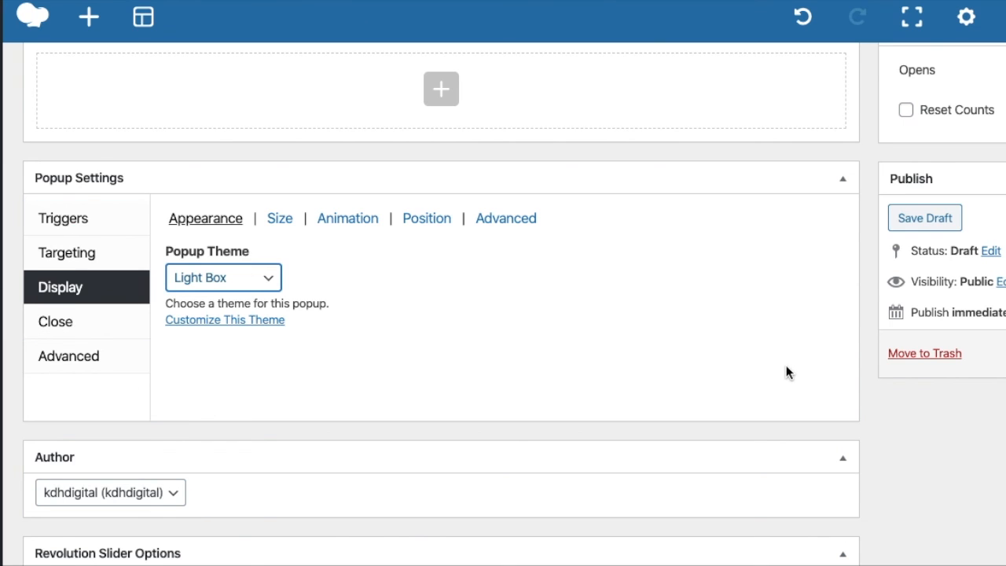
pyautogui.scroll(2, 786, 367)
pyautogui.scroll(-1, 595, 458)
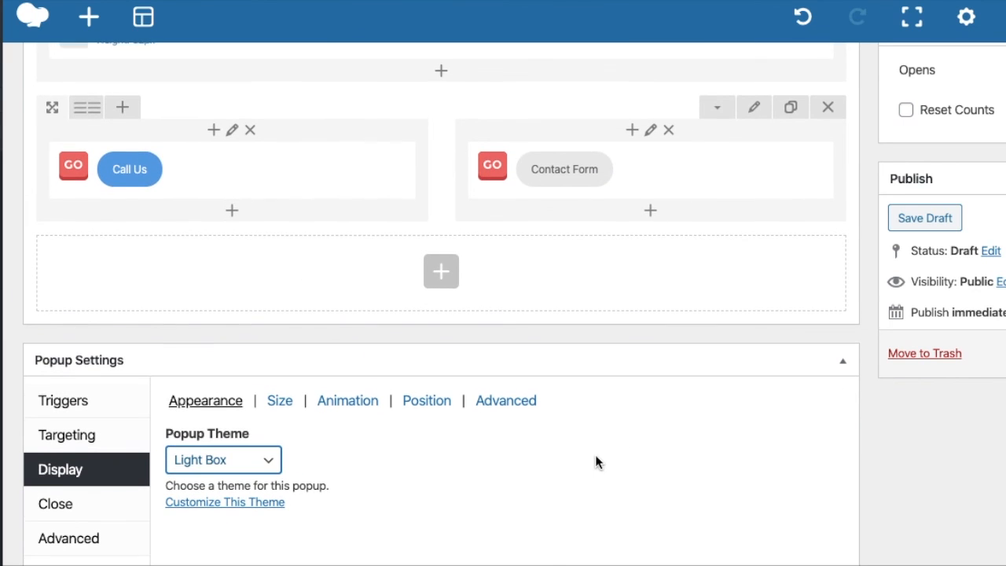
pyautogui.click(1004, 354)
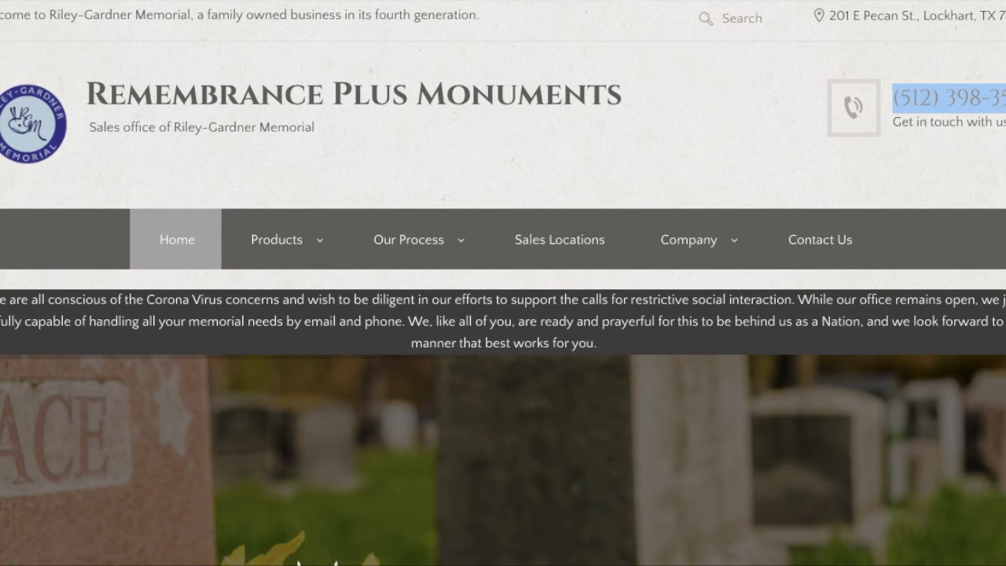
pyautogui.moveTo(409, 240)
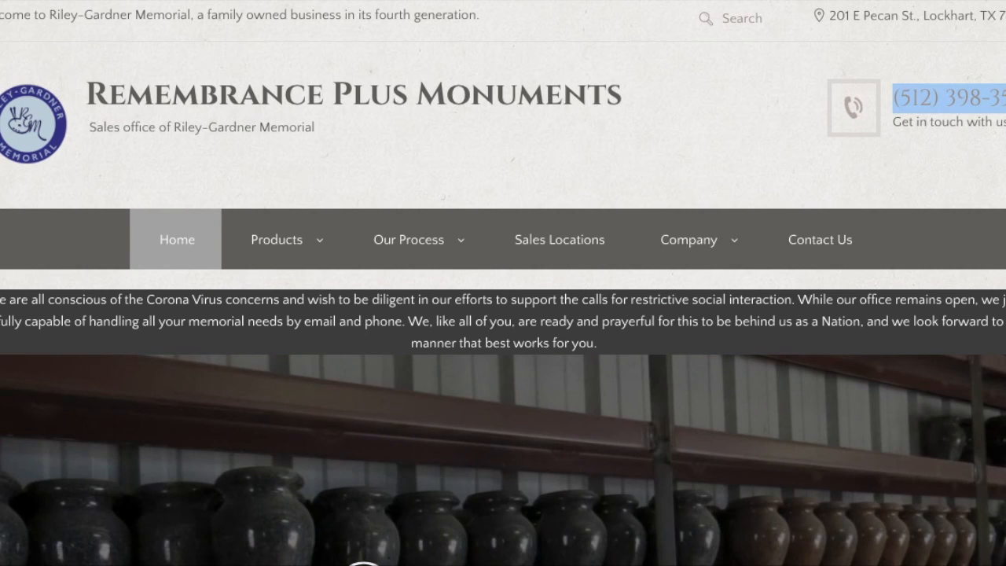
pyautogui.press('super+r')
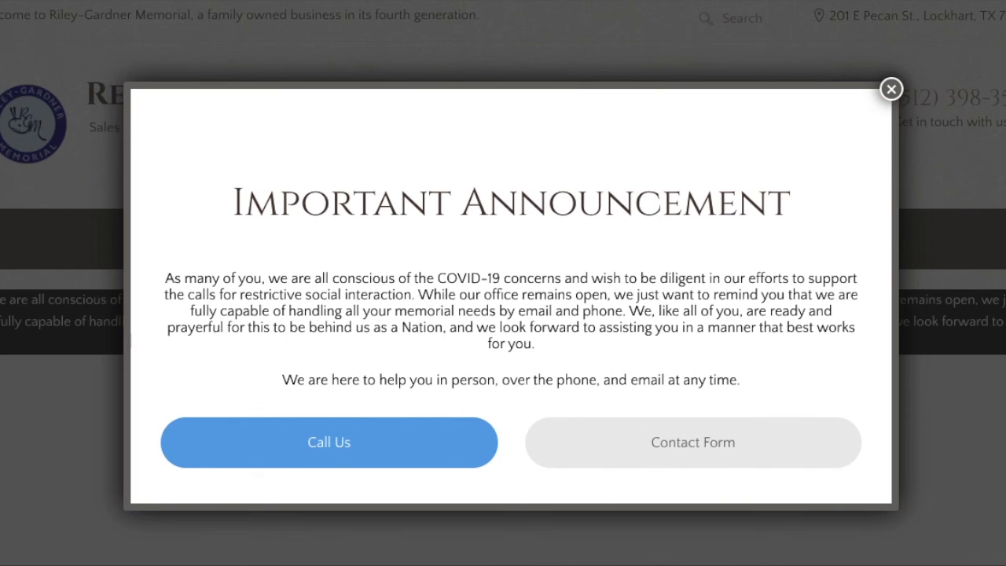